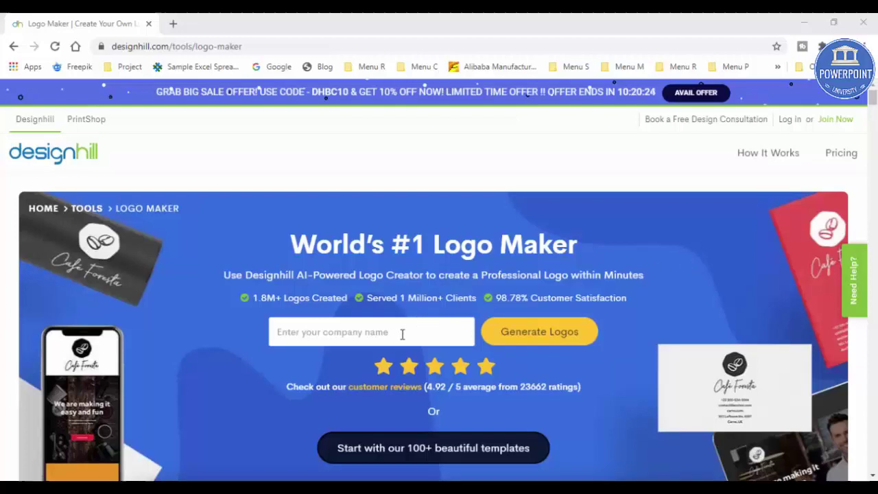
# Start entering 'PowerPoint University' in the company name field
pyautogui.click(351, 332)
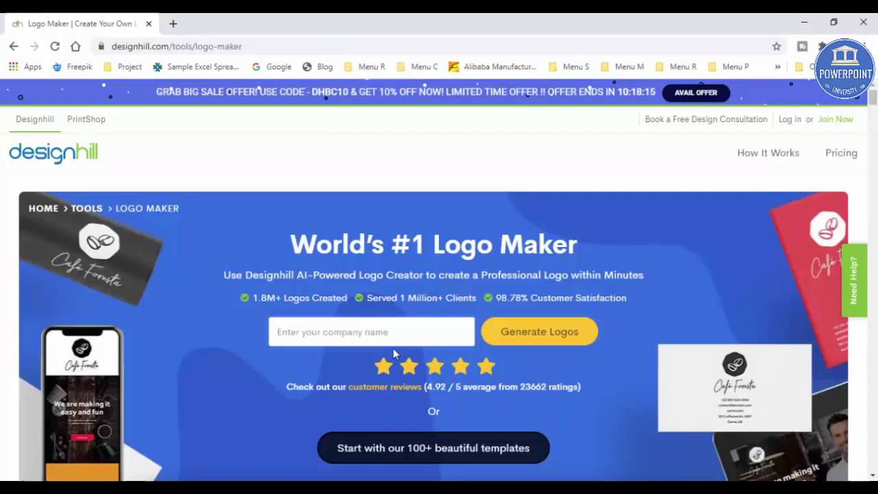
pyautogui.write('Pow')
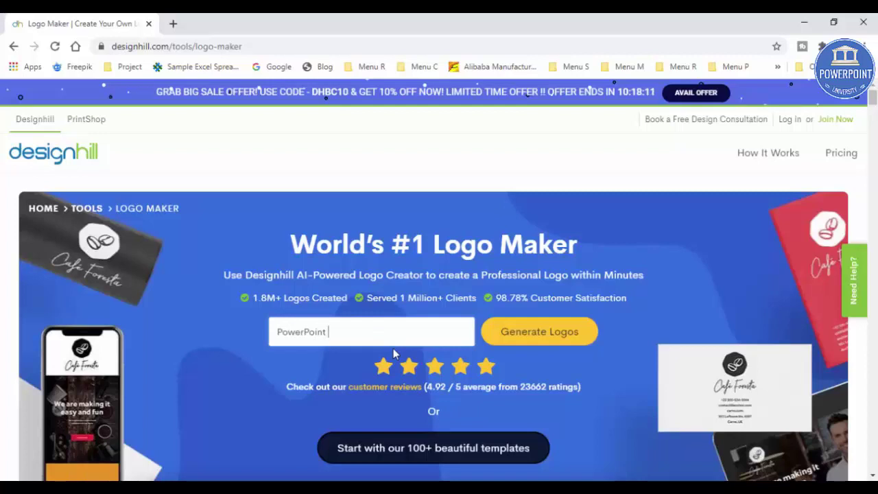
pyautogui.write('erPoint University')
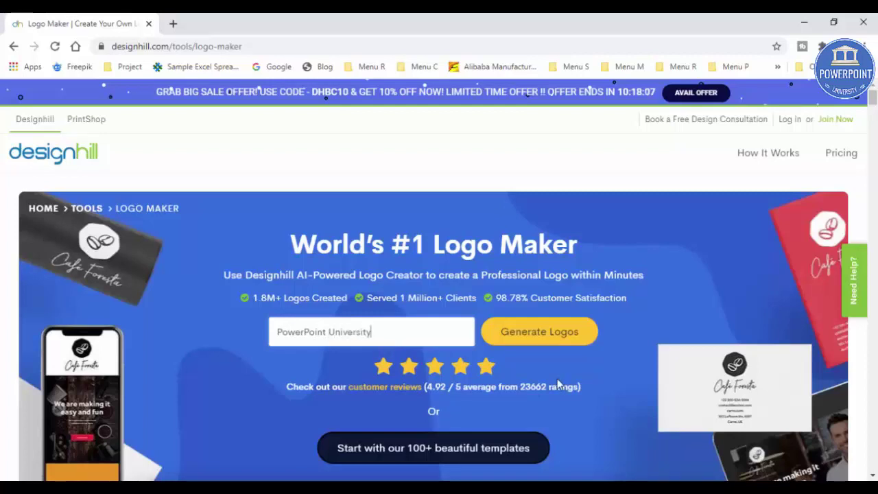
# Generate logos and pick the Green Street, Skrzyszewski and Peach Orchard styles
pyautogui.click(557, 333)
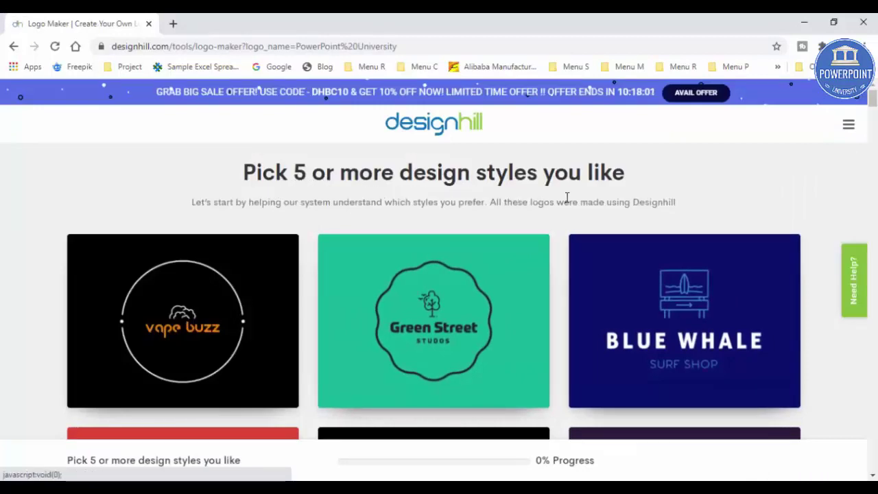
pyautogui.scroll(-15, 596, 260)
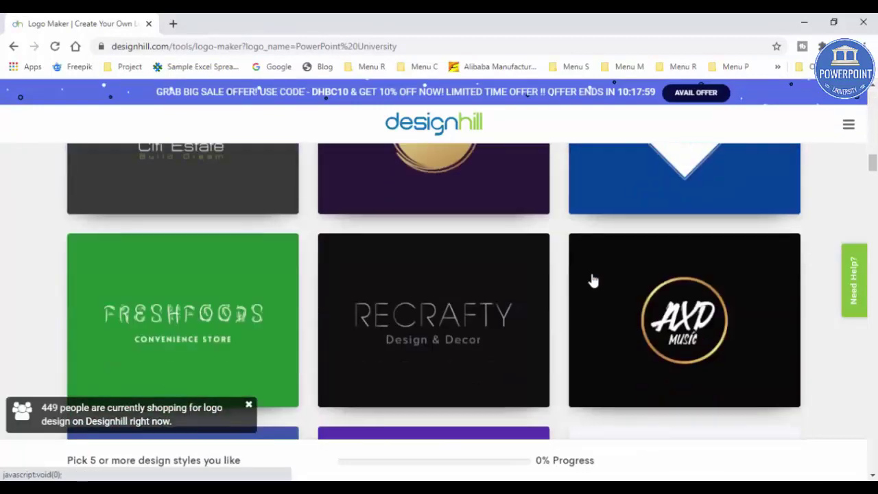
pyautogui.scroll(15, 592, 281)
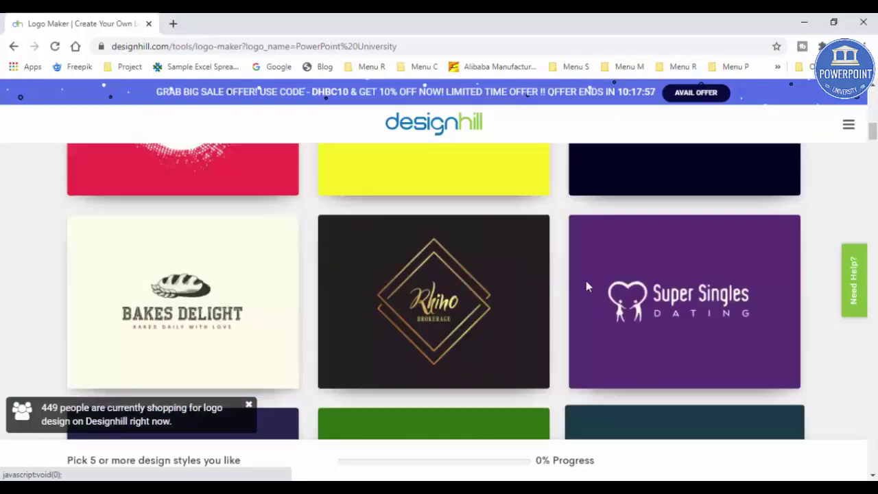
pyautogui.scroll(5, 573, 283)
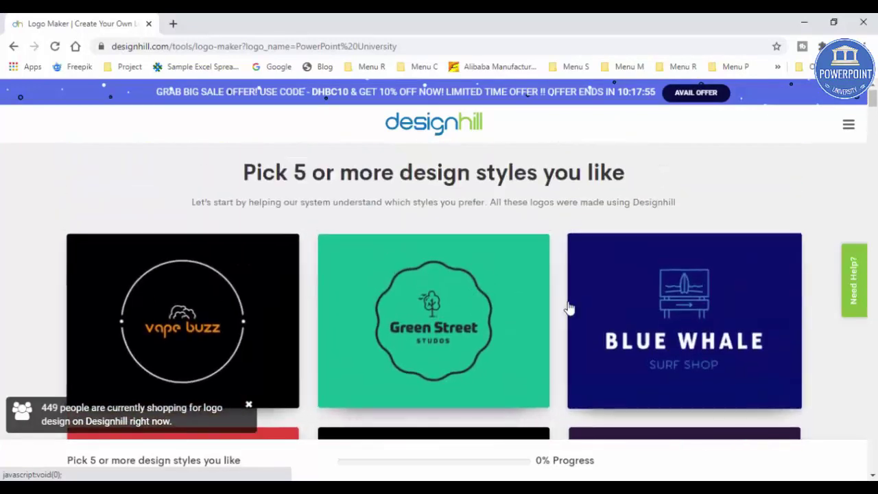
pyautogui.scroll(-1, 525, 272)
pyautogui.click(525, 272)
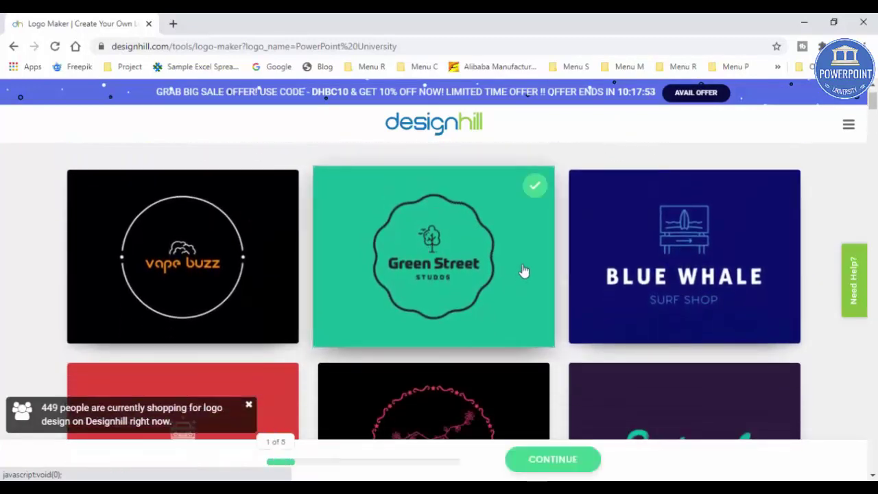
pyautogui.scroll(-3, 528, 281)
pyautogui.scroll(-1, 192, 244)
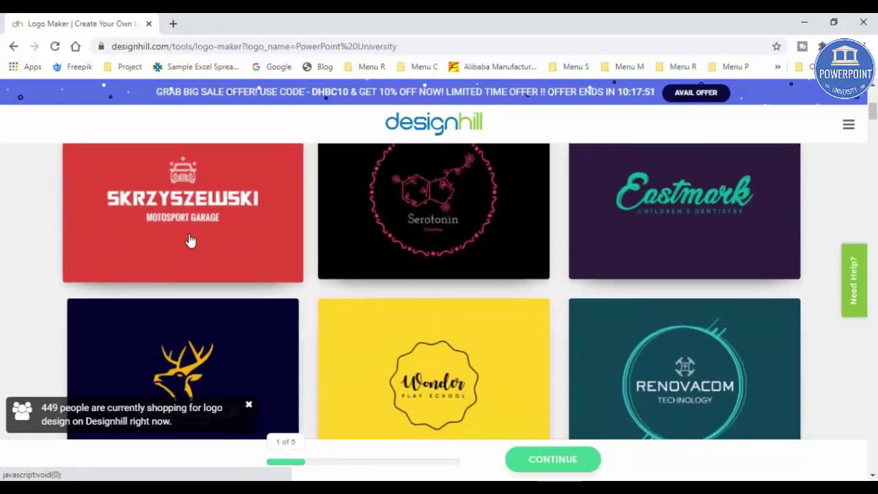
pyautogui.click(190, 239)
pyautogui.click(257, 347)
# Add the Willoughby and Optimized styles as the fourth and fifth picks
pyautogui.scroll(-4, 700, 333)
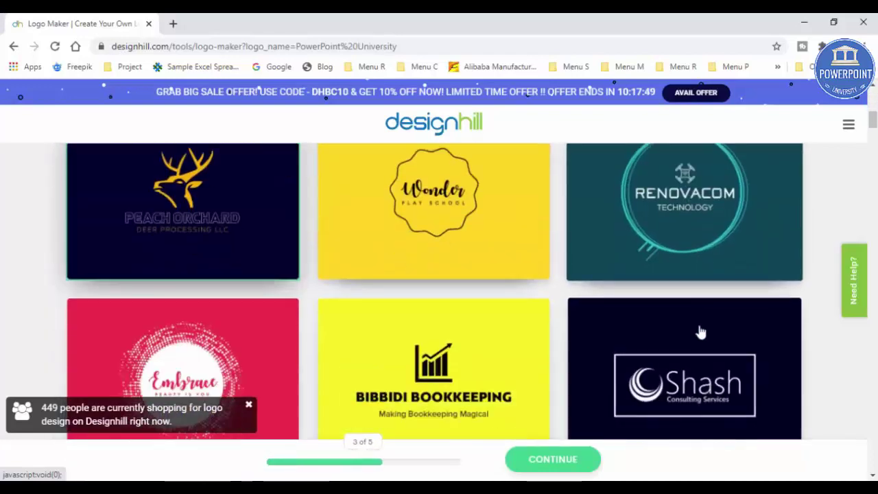
pyautogui.scroll(-5, 700, 333)
pyautogui.click(476, 199)
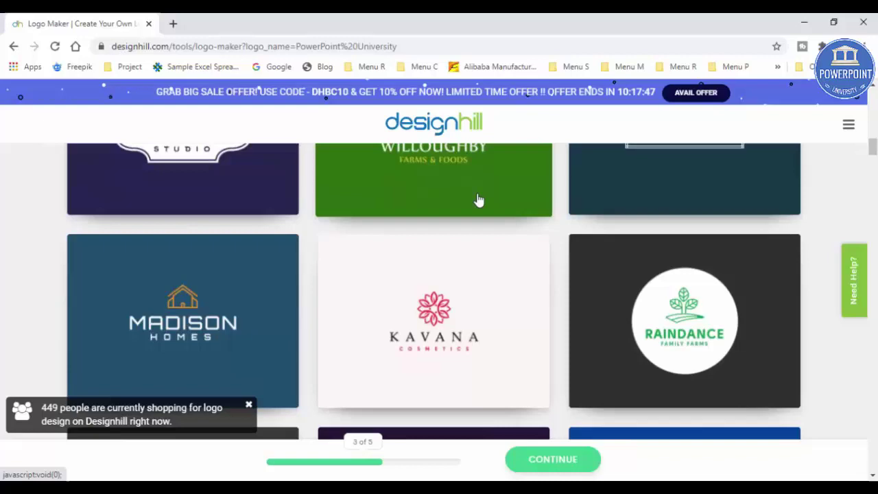
pyautogui.scroll(-10, 542, 260)
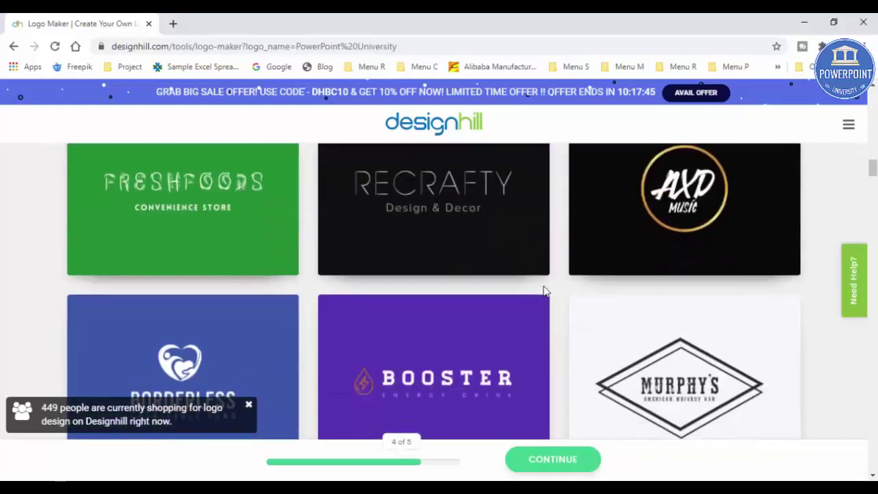
pyautogui.scroll(-10, 543, 292)
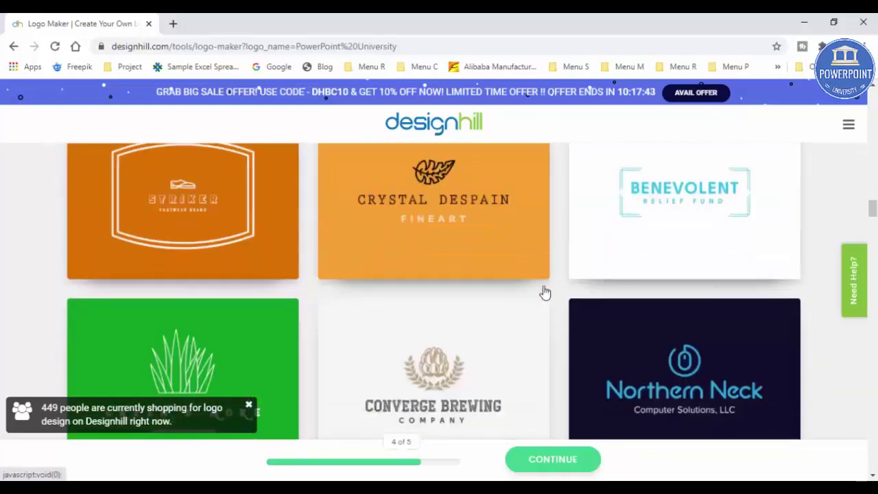
pyautogui.scroll(-12, 543, 293)
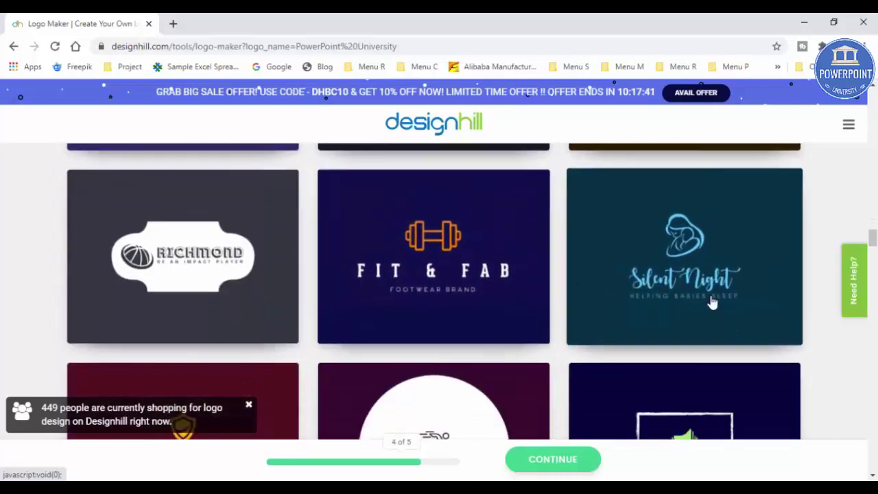
pyautogui.scroll(-3, 624, 314)
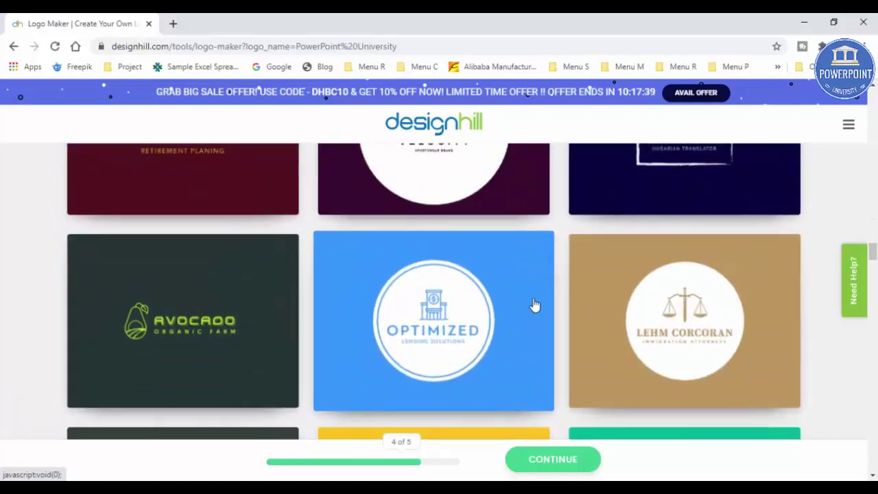
pyautogui.click(497, 286)
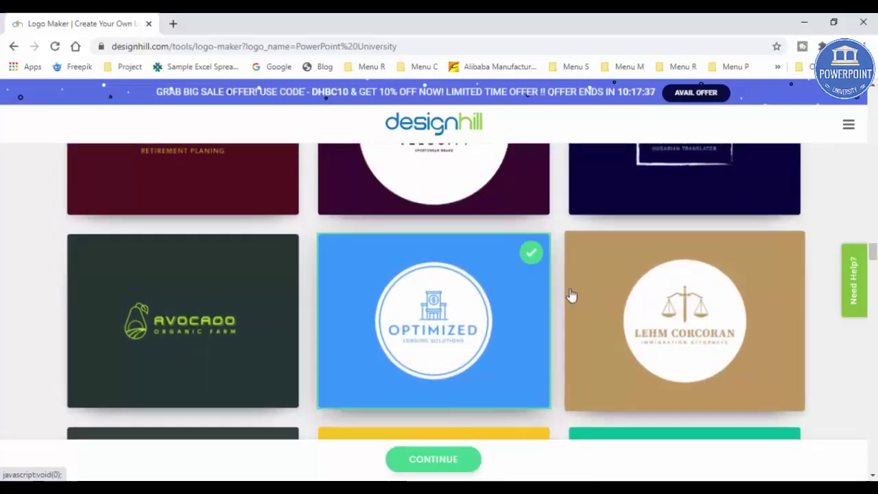
# Move on to logo colours and choose the Blue palette
pyautogui.click(434, 459)
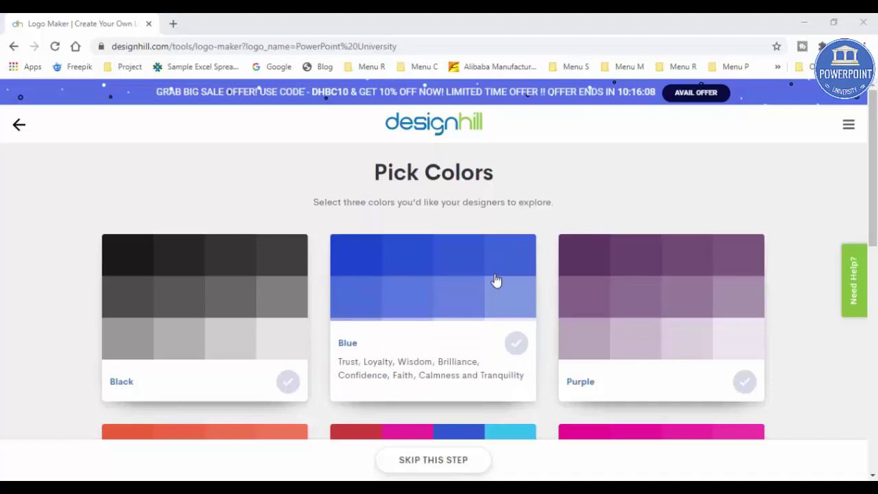
pyautogui.scroll(-1, 731, 287)
pyautogui.scroll(-8, 770, 308)
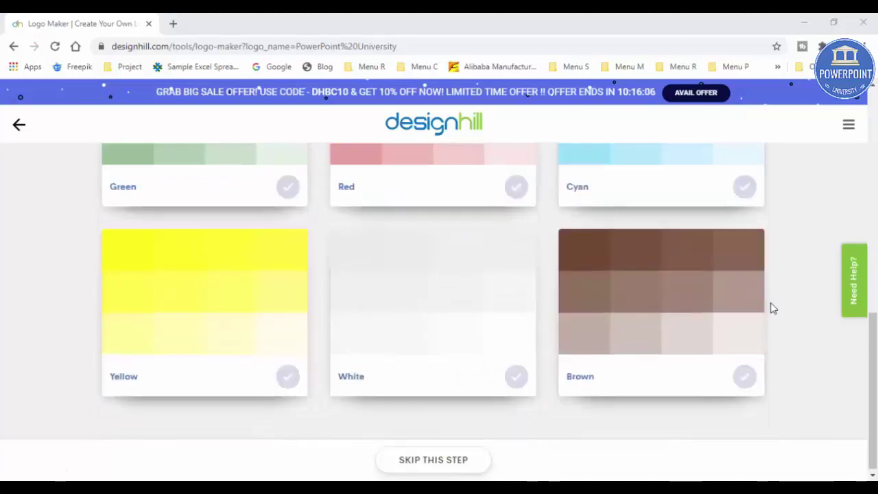
pyautogui.scroll(10, 786, 322)
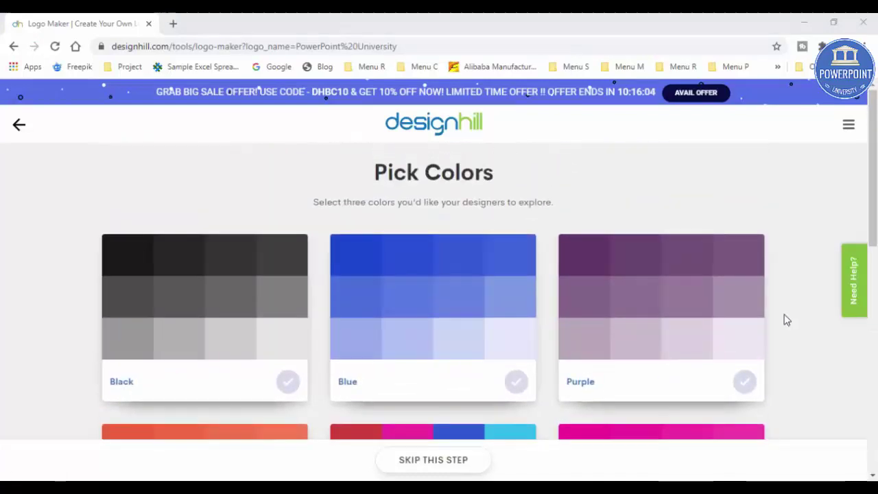
pyautogui.scroll(-4, 597, 302)
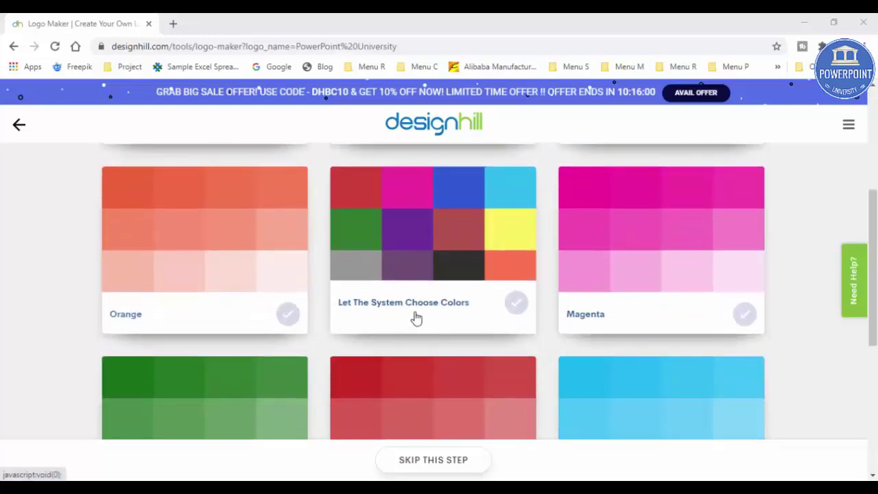
pyautogui.scroll(4, 555, 312)
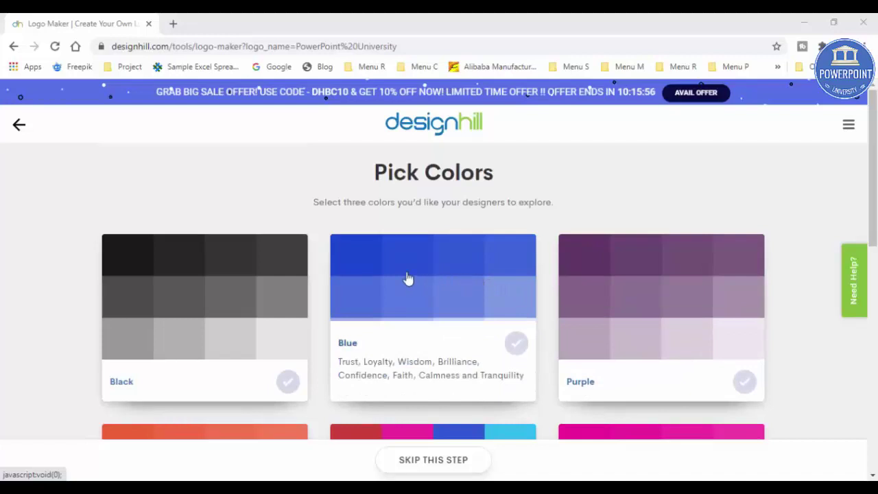
pyautogui.click(380, 275)
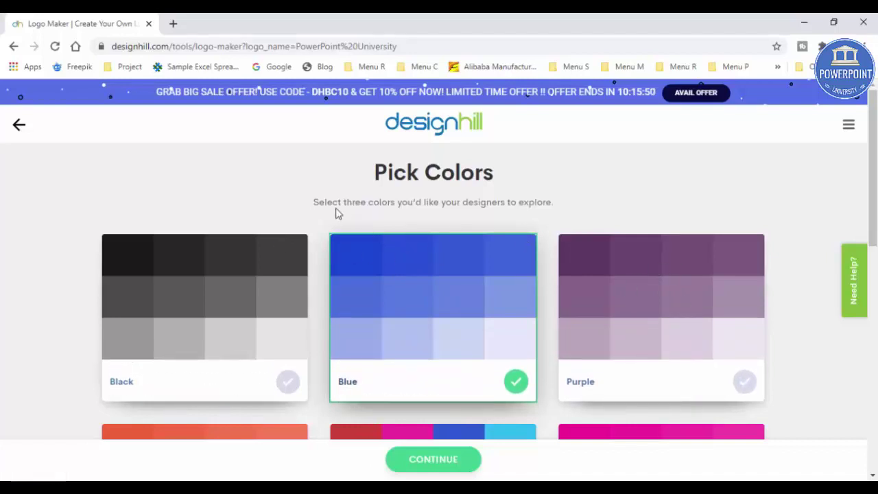
# Add the Cyan and Brown palettes and continue to the company name step
pyautogui.scroll(-3, 513, 303)
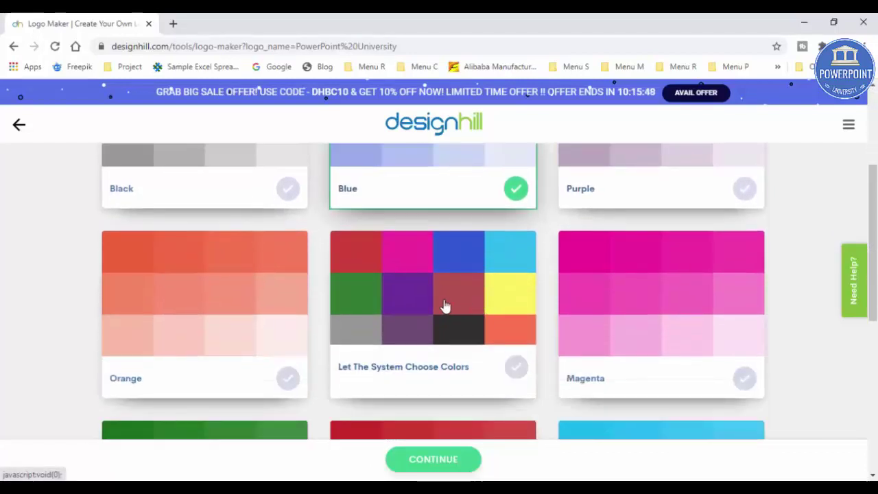
pyautogui.scroll(-1, 445, 305)
pyautogui.scroll(-1, 606, 302)
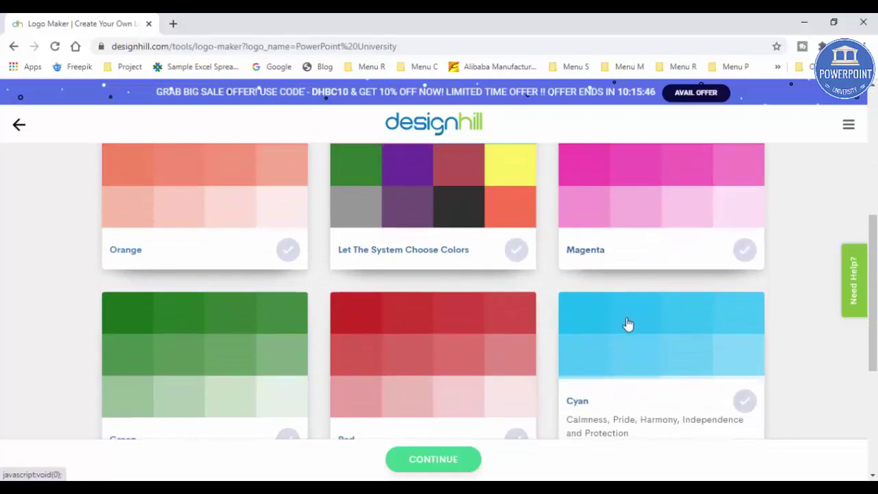
pyautogui.click(627, 325)
pyautogui.scroll(-3, 342, 332)
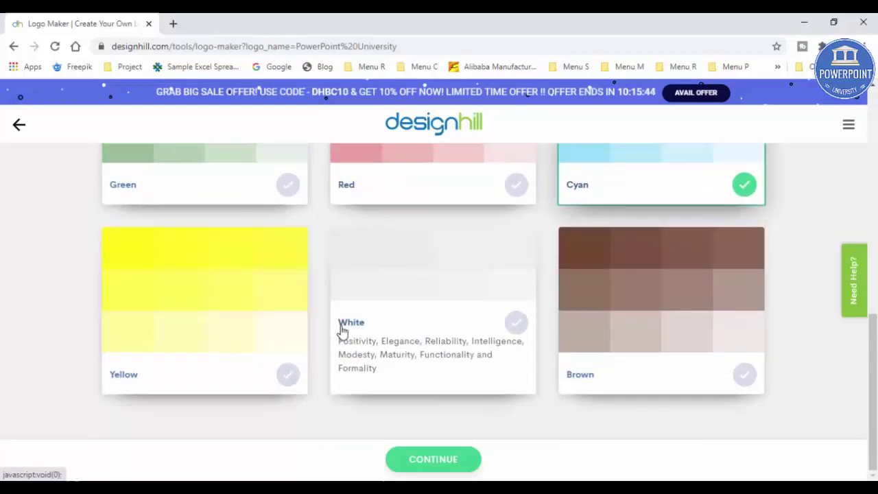
pyautogui.click(650, 278)
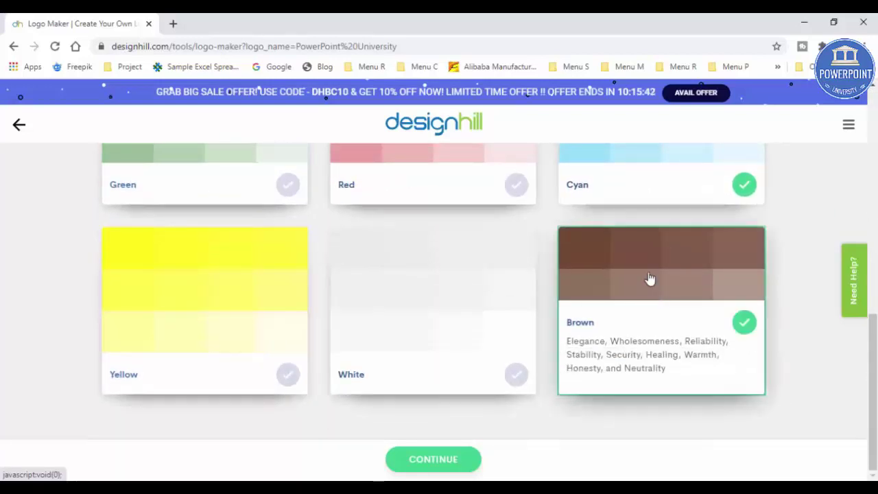
pyautogui.scroll(4, 717, 299)
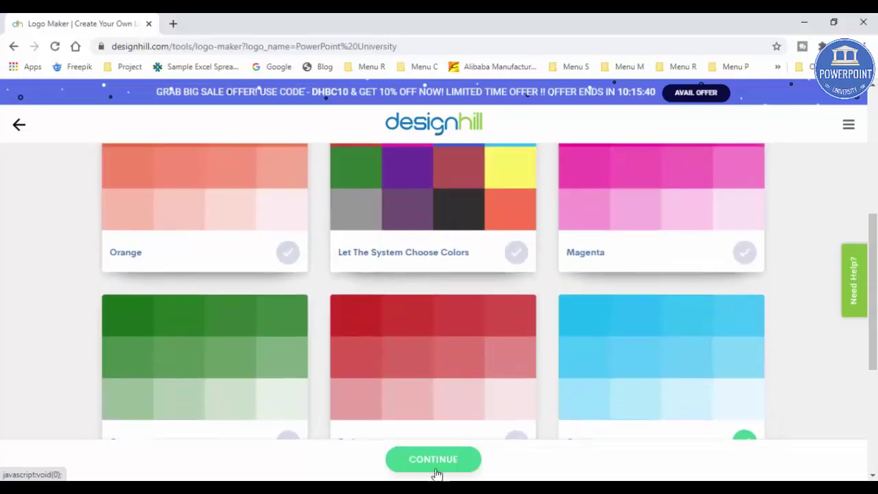
pyautogui.click(436, 461)
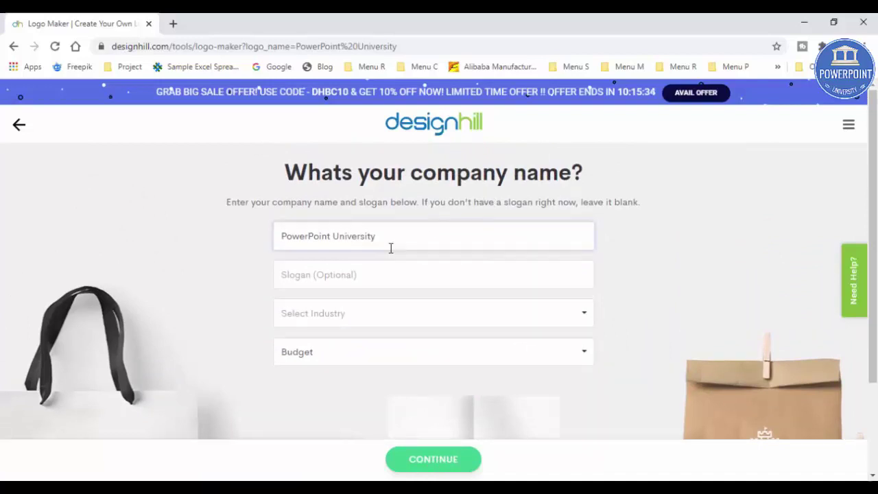
# Use the suggested slogan 'Why go anywhere else?' and set the industry to Education
pyautogui.click(385, 271)
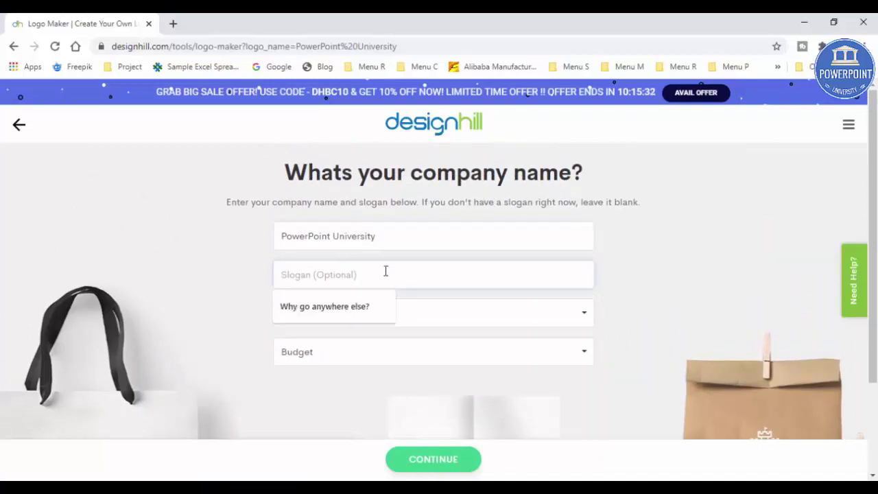
pyautogui.click(356, 308)
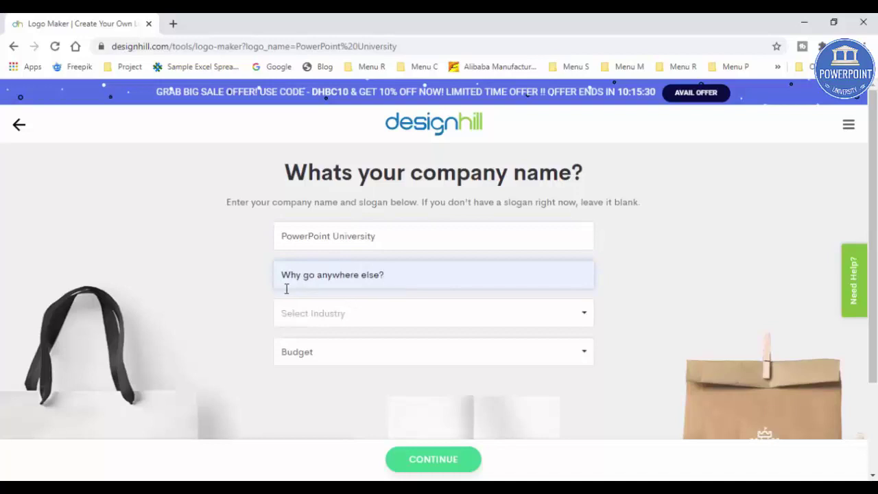
pyautogui.click(430, 305)
pyautogui.scroll(-4, 555, 343)
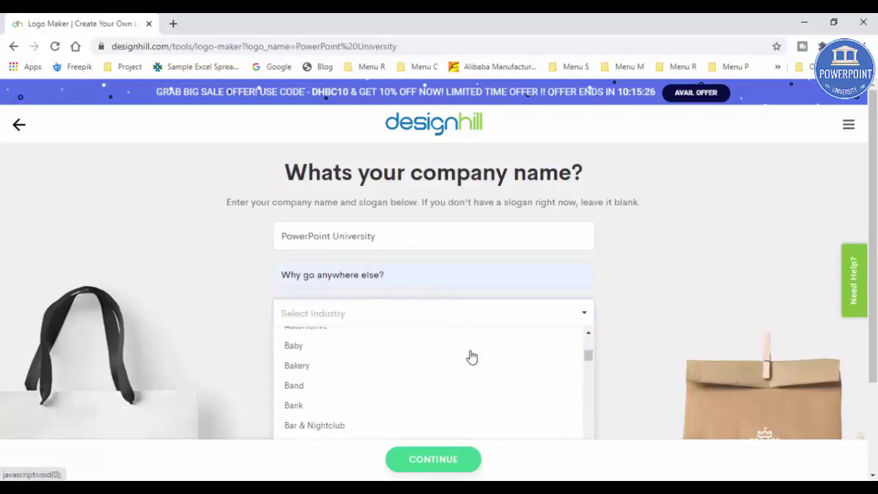
pyautogui.scroll(-4, 471, 356)
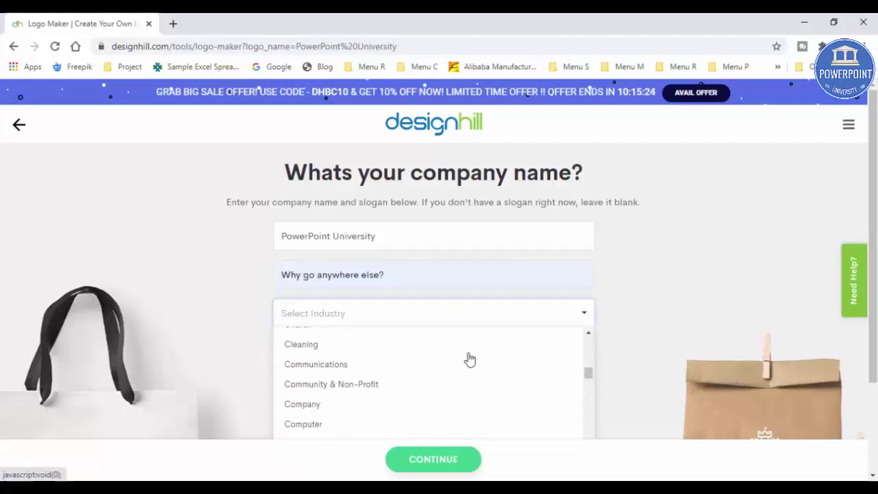
pyautogui.scroll(-10, 470, 359)
pyautogui.write('ed')
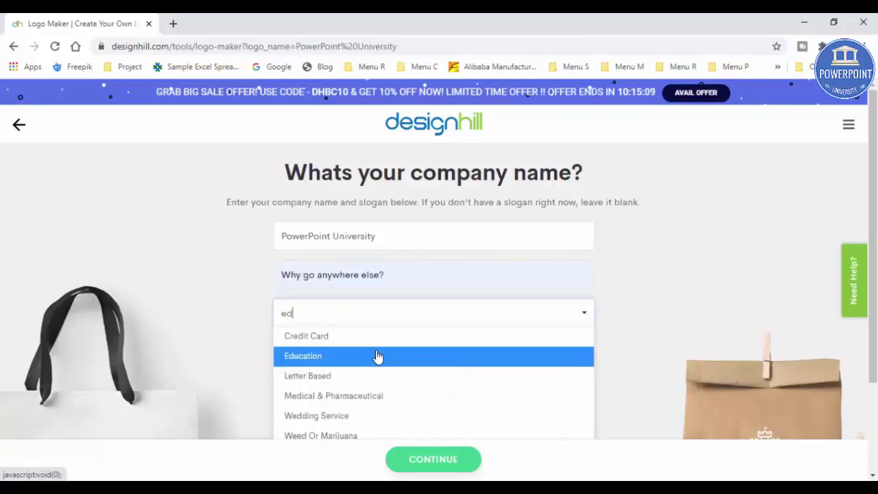
pyautogui.click(355, 355)
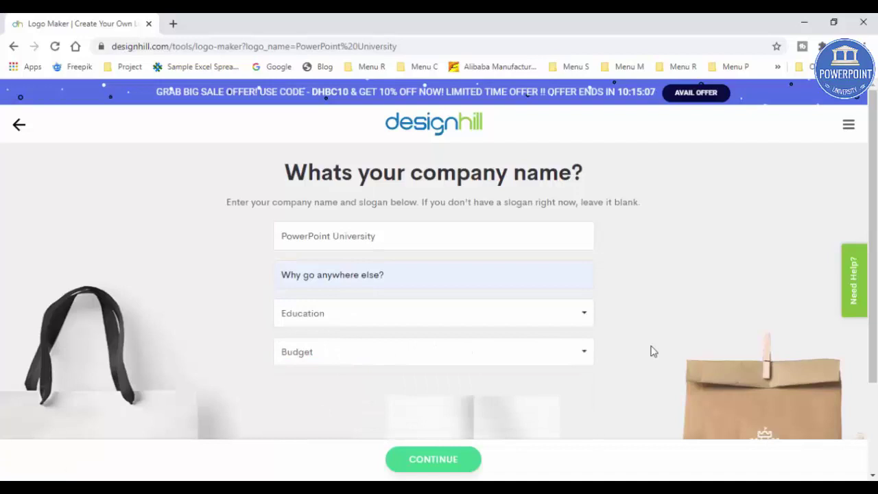
# Set the budget to $1-$99 and submit the company details
pyautogui.scroll(-2, 663, 338)
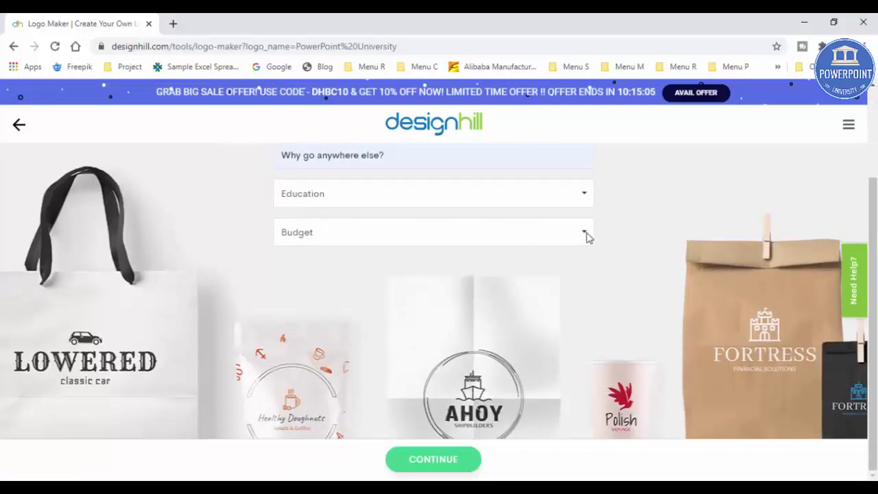
pyautogui.click(348, 238)
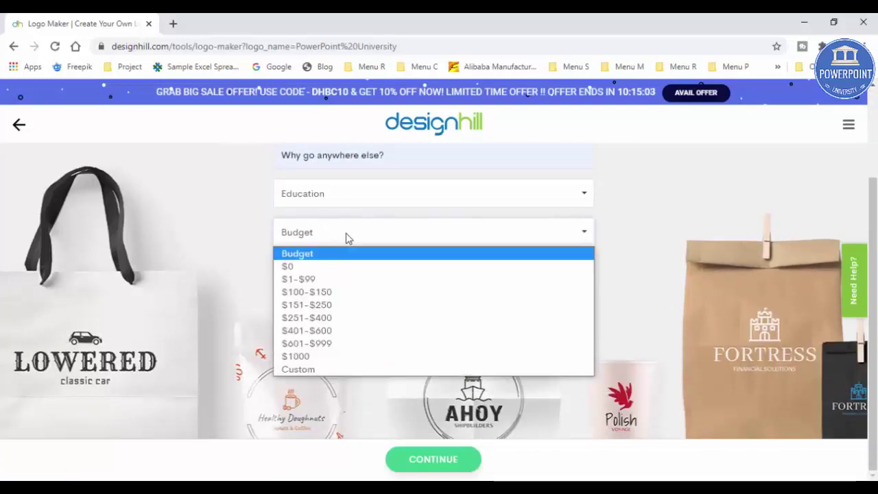
pyautogui.click(335, 281)
pyautogui.scroll(2, 583, 308)
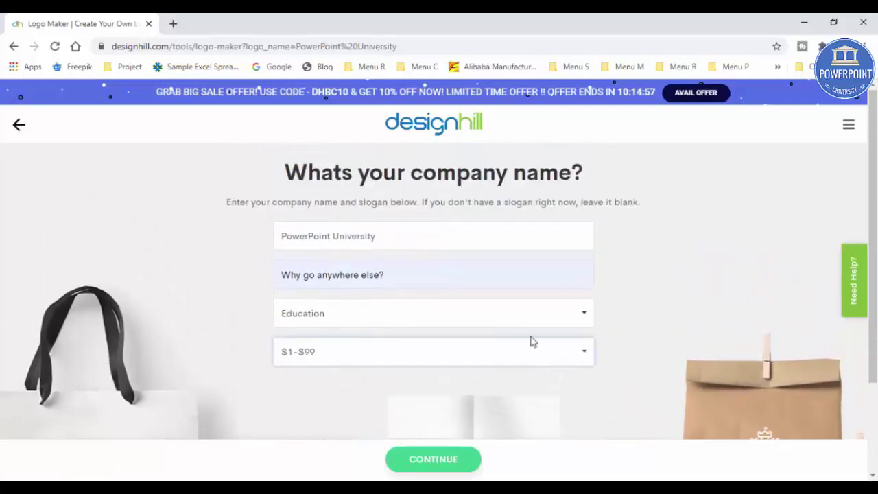
pyautogui.click(432, 469)
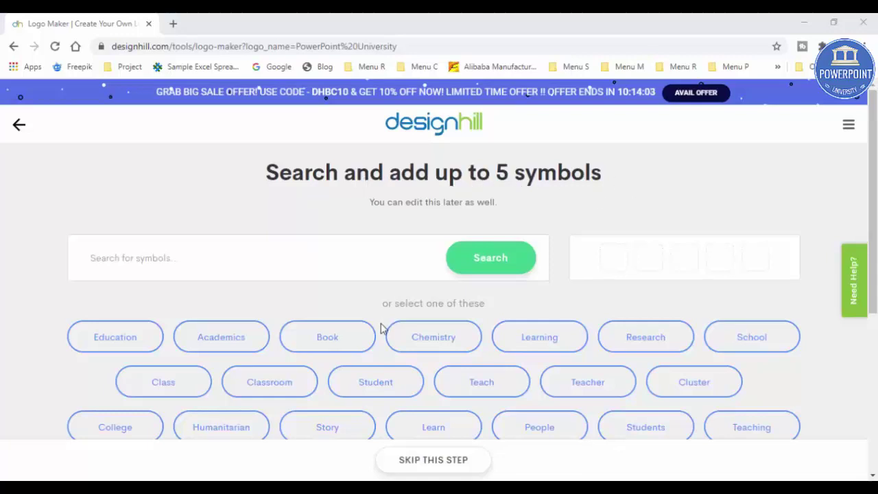
# Search the symbols for 'Book' and add the open-book symbol
pyautogui.scroll(-4, 381, 327)
pyautogui.scroll(4, 378, 325)
pyautogui.click(244, 247)
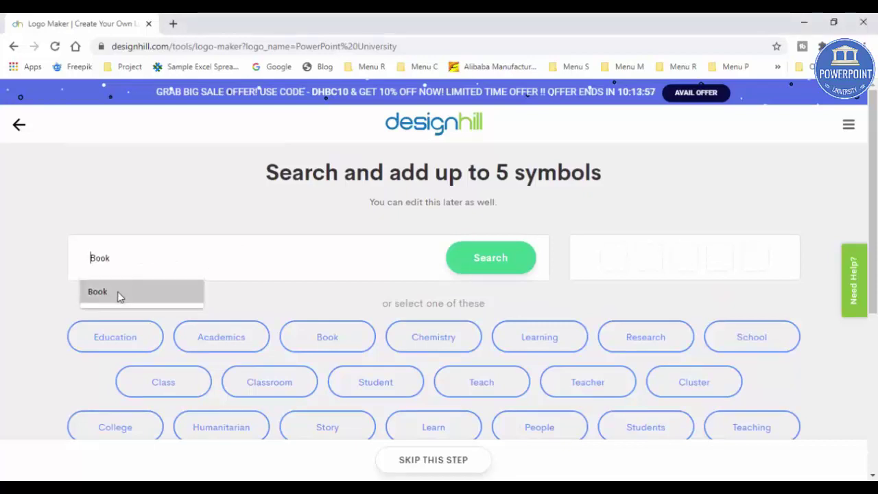
pyautogui.click(328, 341)
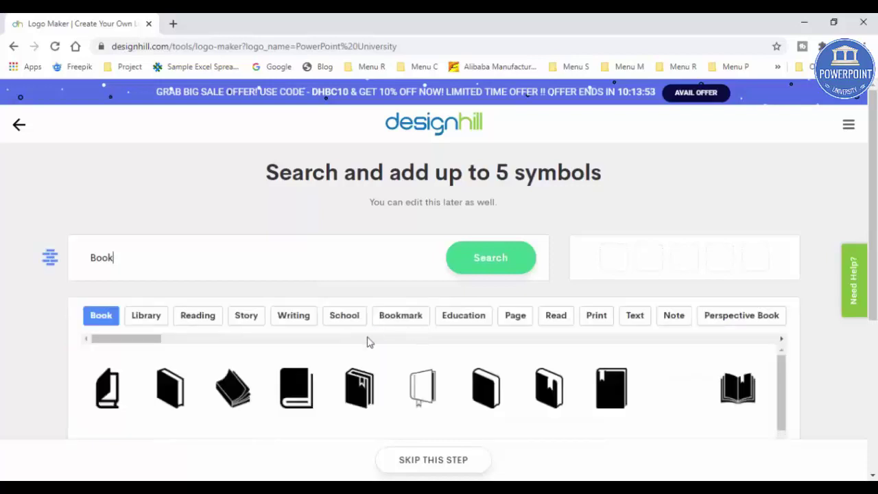
pyautogui.scroll(-1, 369, 342)
pyautogui.scroll(-3, 343, 364)
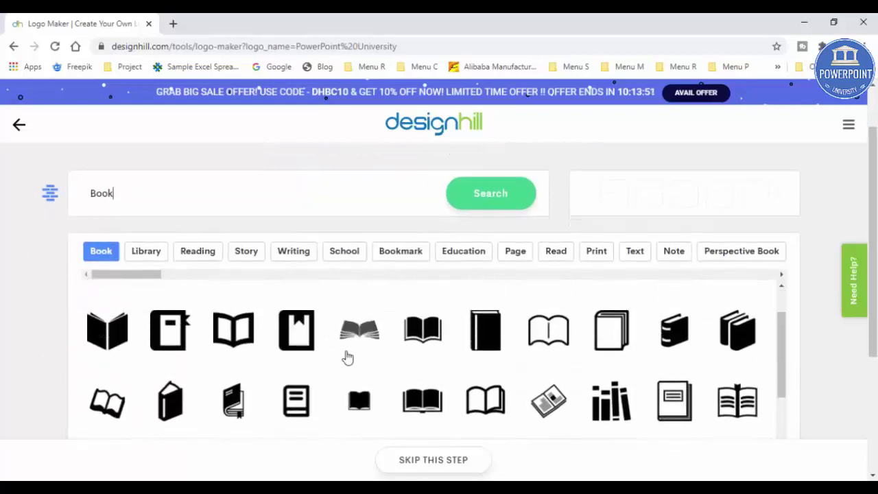
pyautogui.click(362, 344)
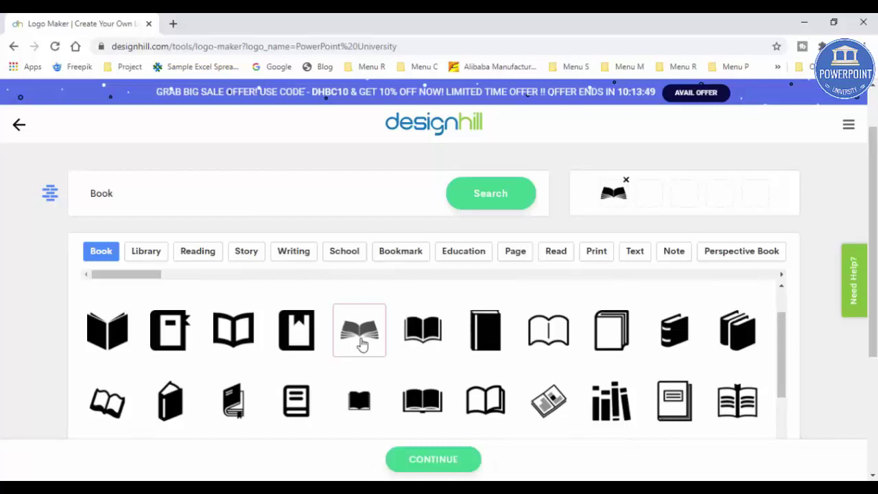
# Search 'university', add the classical building symbol, and start generating logos
pyautogui.click(48, 197)
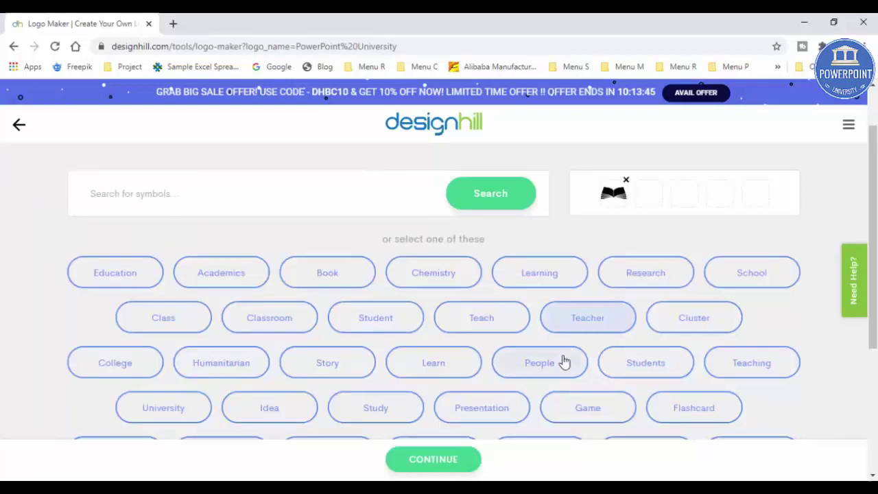
pyautogui.click(170, 194)
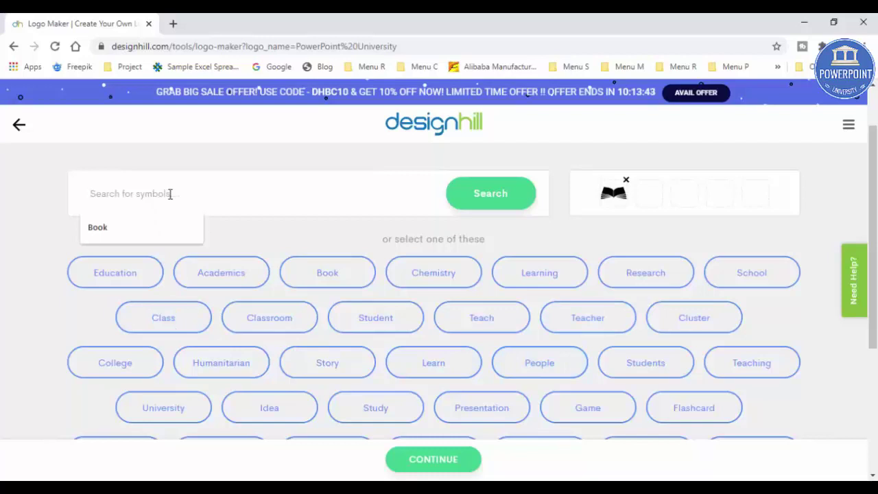
pyautogui.write('university')
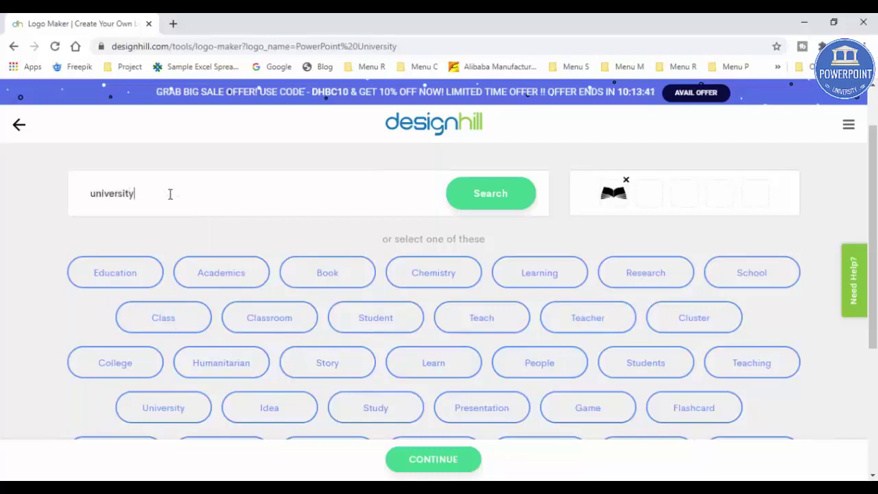
pyautogui.click(478, 205)
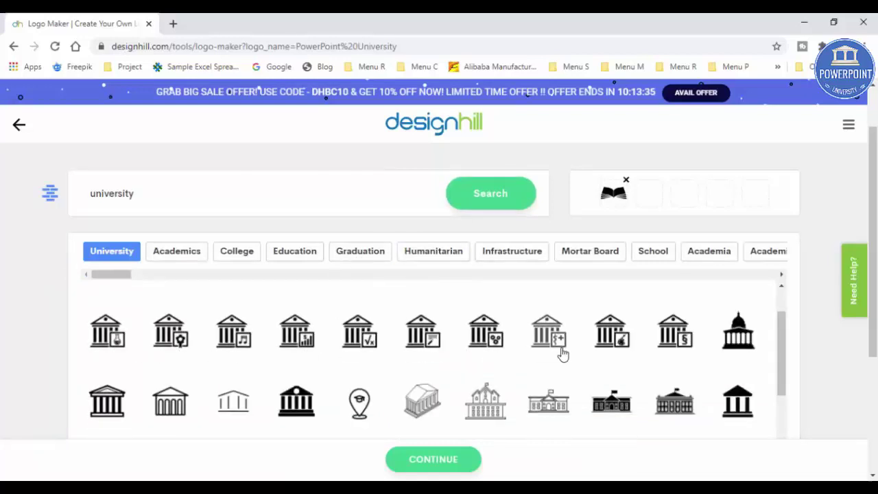
pyautogui.click(737, 401)
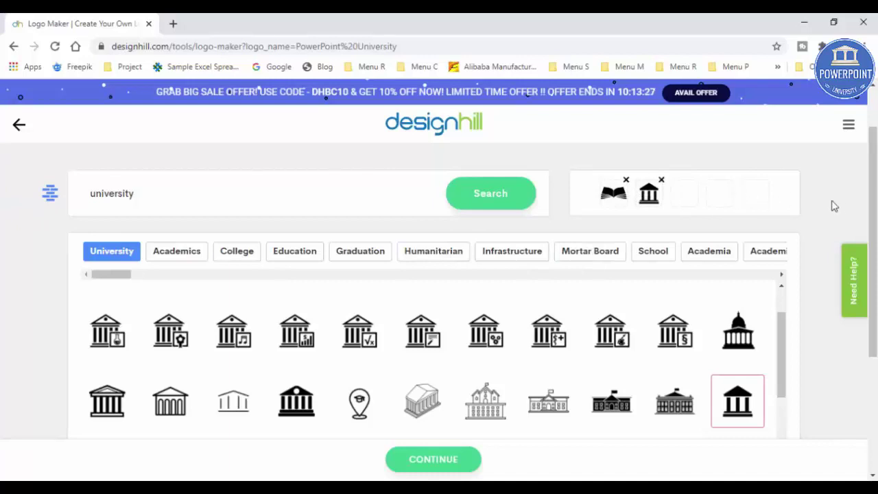
pyautogui.click(433, 460)
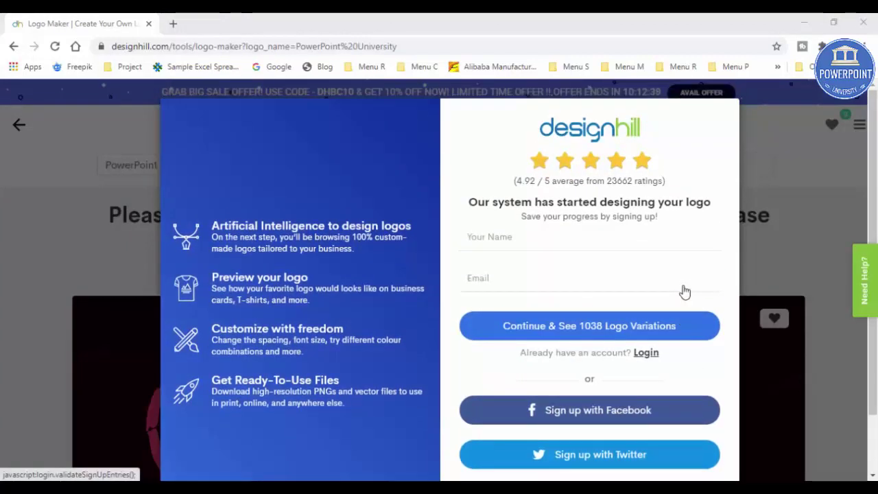
# Sign up with Google, choosing the existing Google account
pyautogui.scroll(-1, 683, 290)
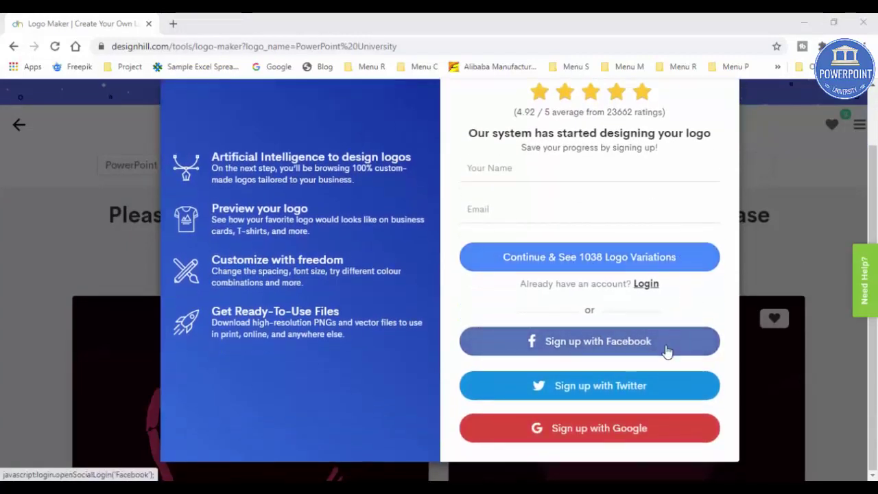
pyautogui.click(634, 435)
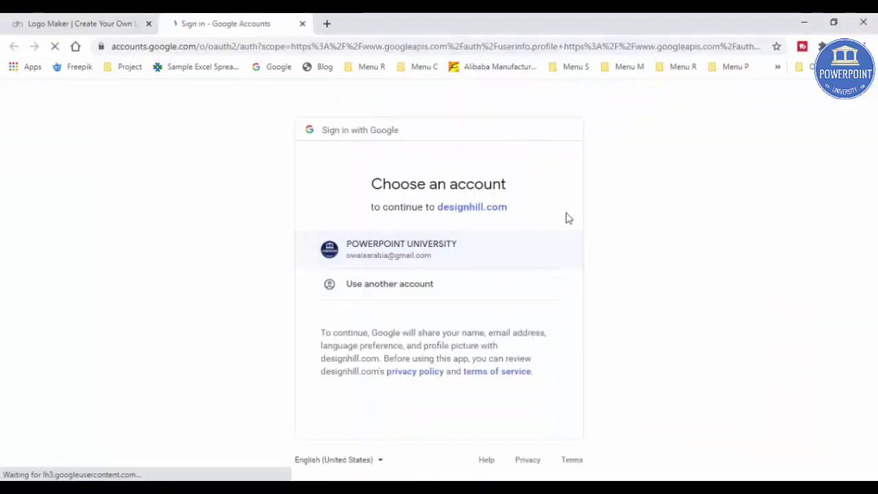
pyautogui.click(398, 251)
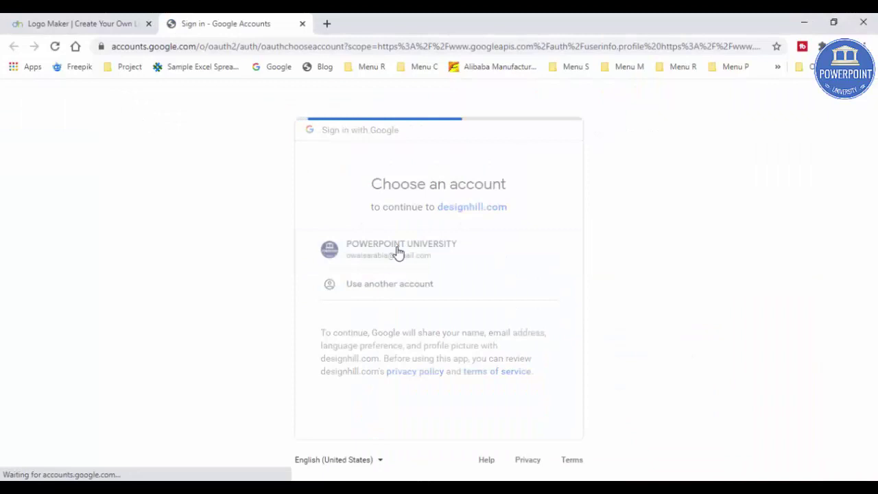
pyautogui.scroll(-3, 574, 360)
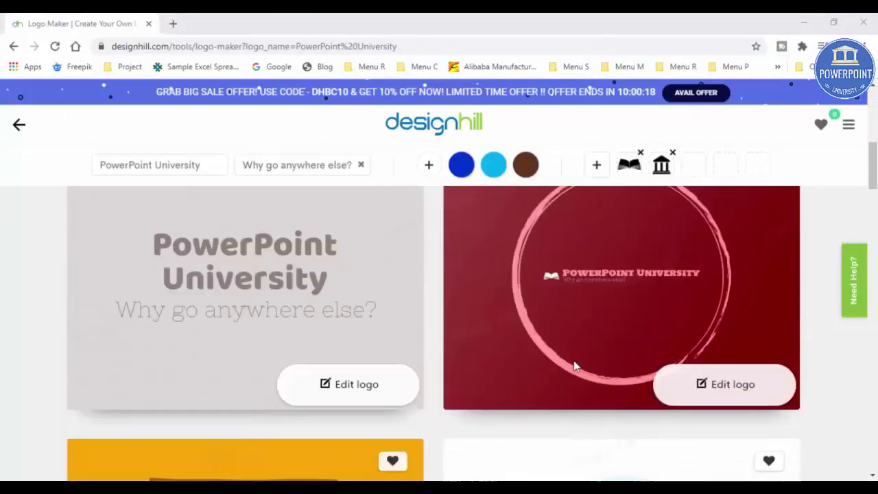
pyautogui.scroll(10, 574, 360)
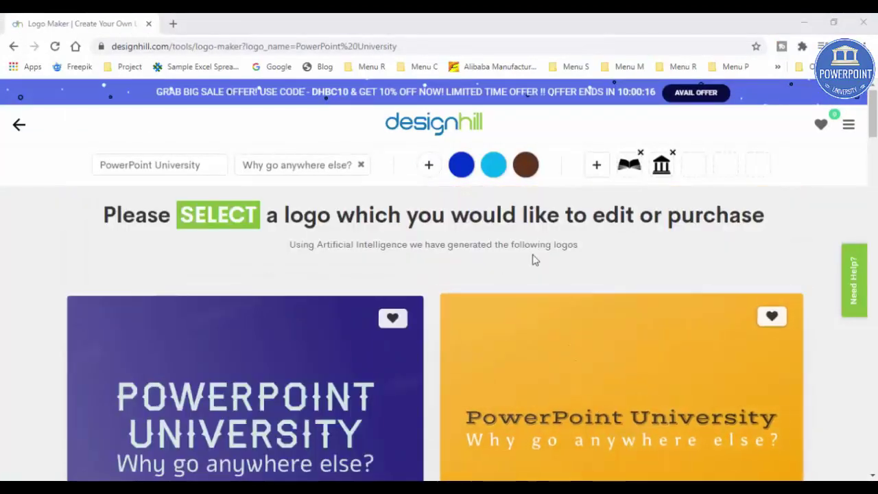
pyautogui.scroll(-8, 593, 322)
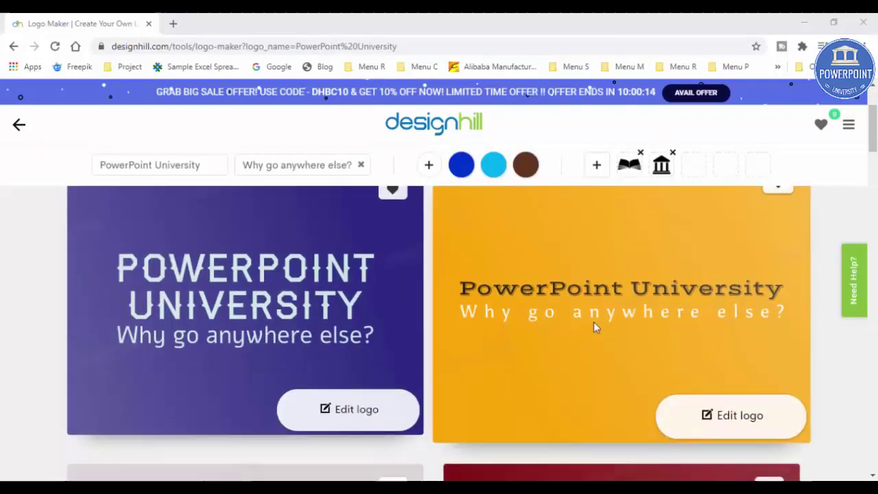
pyautogui.scroll(-10, 595, 327)
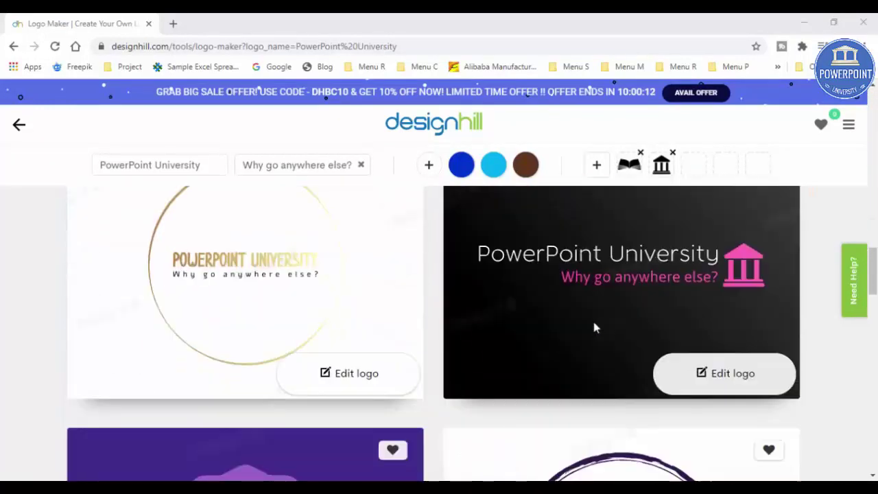
pyautogui.scroll(-7, 640, 308)
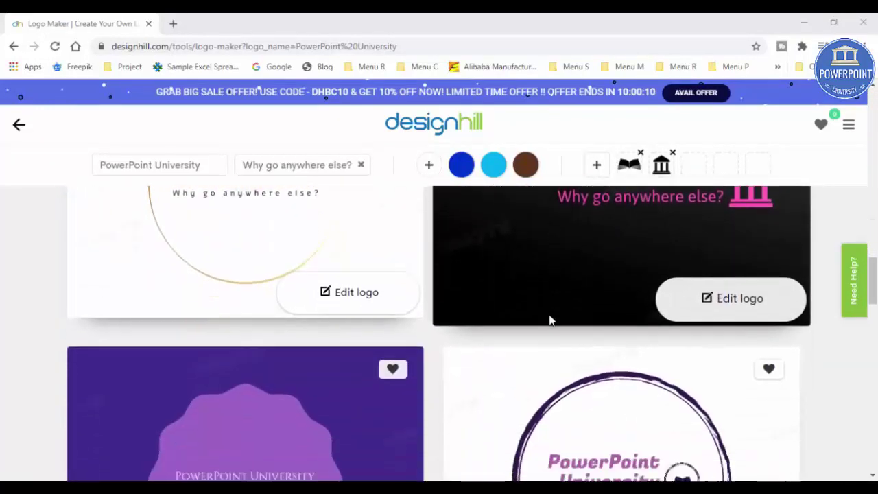
pyautogui.scroll(-3, 549, 320)
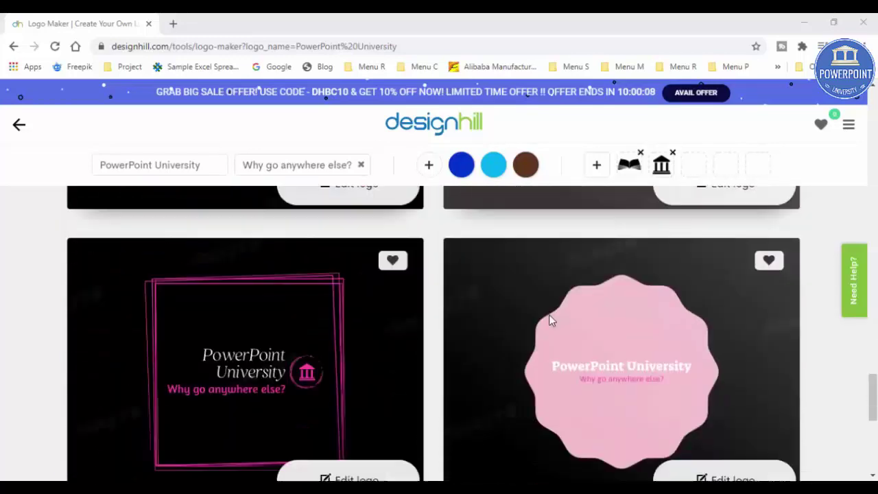
pyautogui.scroll(-4, 549, 320)
pyautogui.scroll(4, 550, 320)
pyautogui.scroll(12, 550, 320)
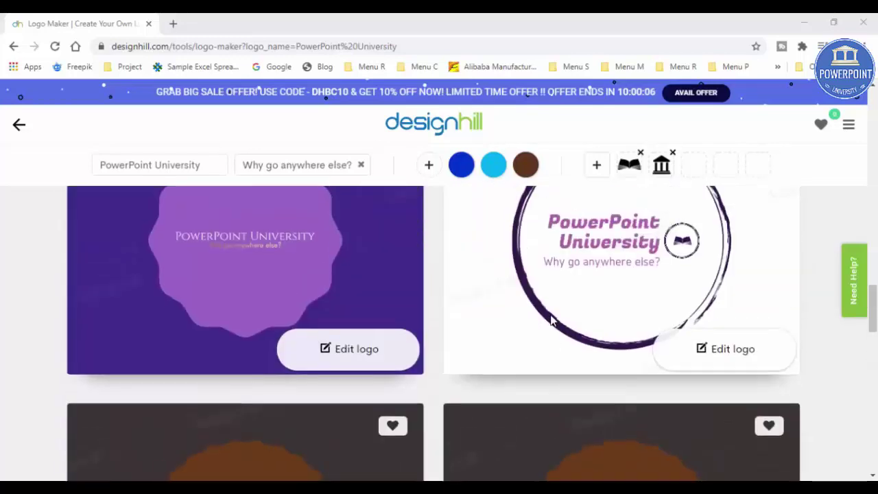
pyautogui.scroll(-1, 550, 320)
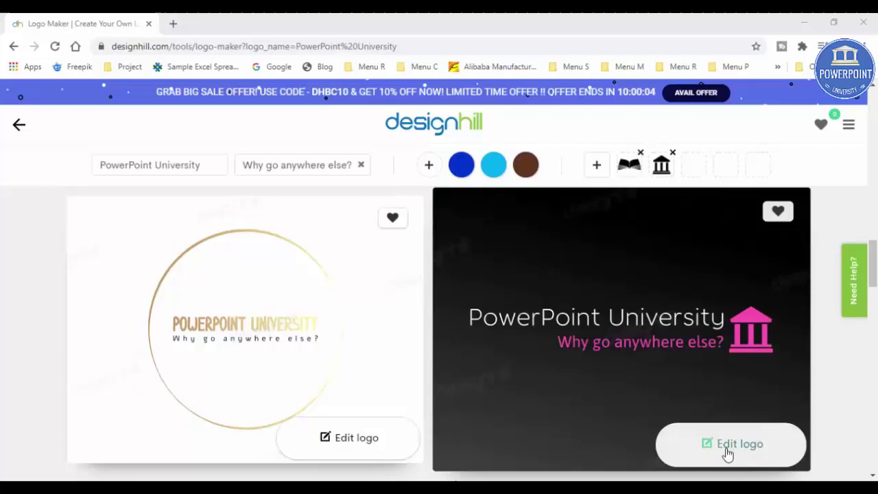
# Edit the black pink-pillar logo and reduce the company name font size from 82 to 75
pyautogui.click(724, 449)
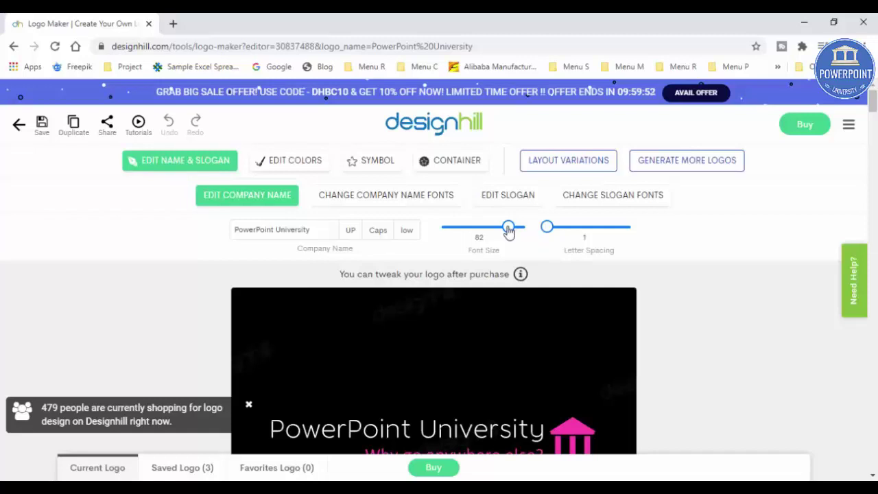
pyautogui.moveTo(508, 231); pyautogui.dragTo(559, 233)
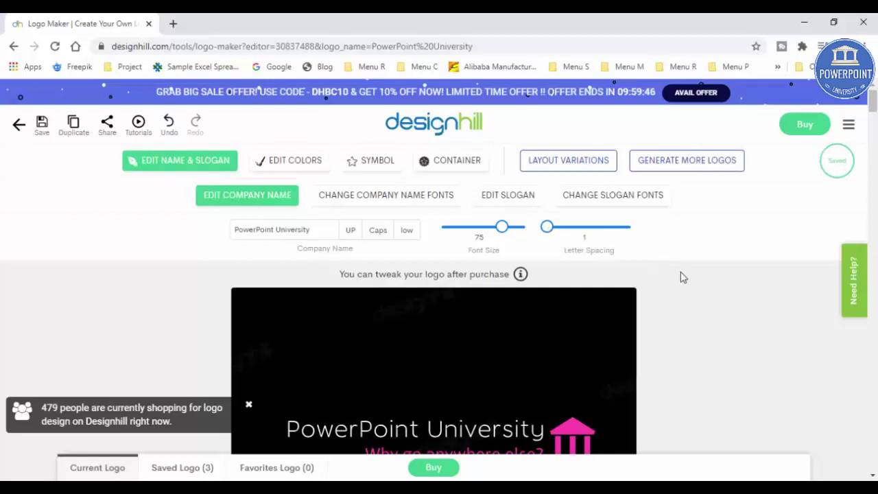
pyautogui.scroll(-8, 681, 276)
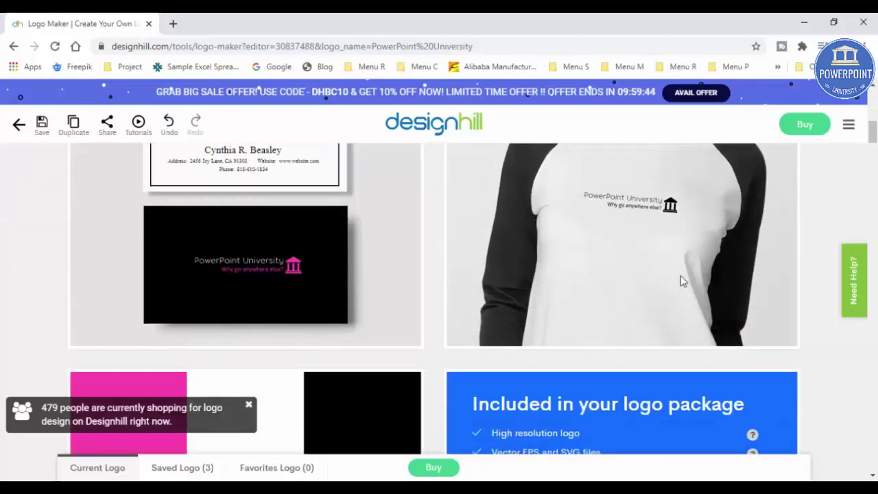
pyautogui.scroll(-10, 680, 275)
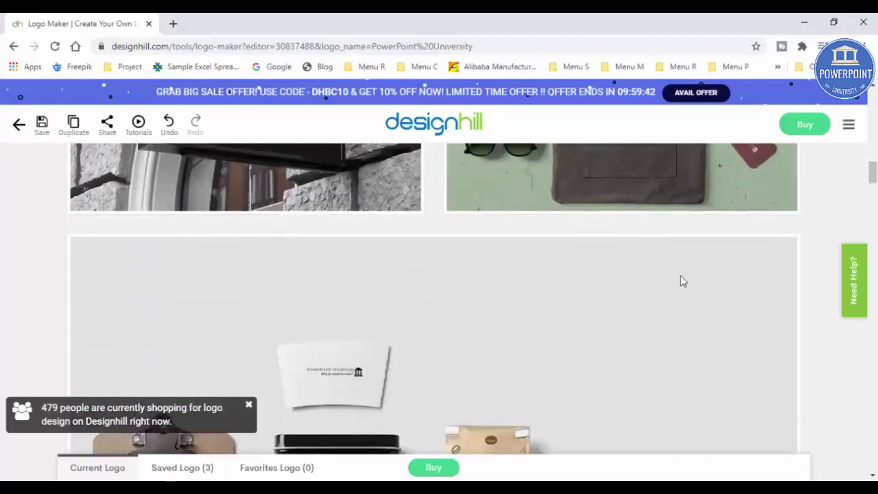
pyautogui.scroll(-10, 681, 280)
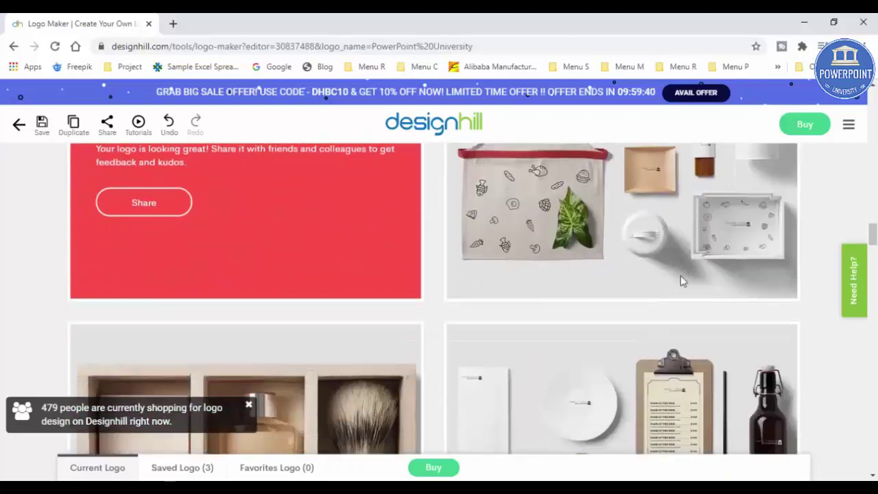
pyautogui.scroll(-10, 680, 280)
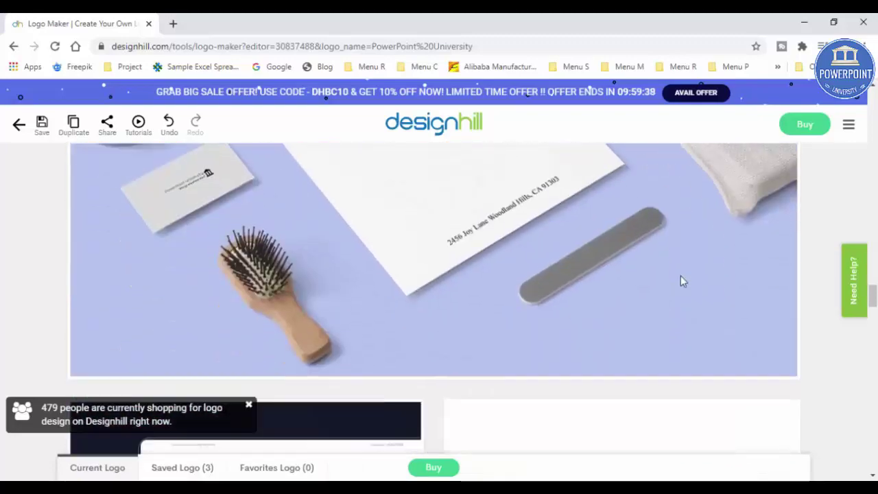
pyautogui.scroll(-10, 682, 281)
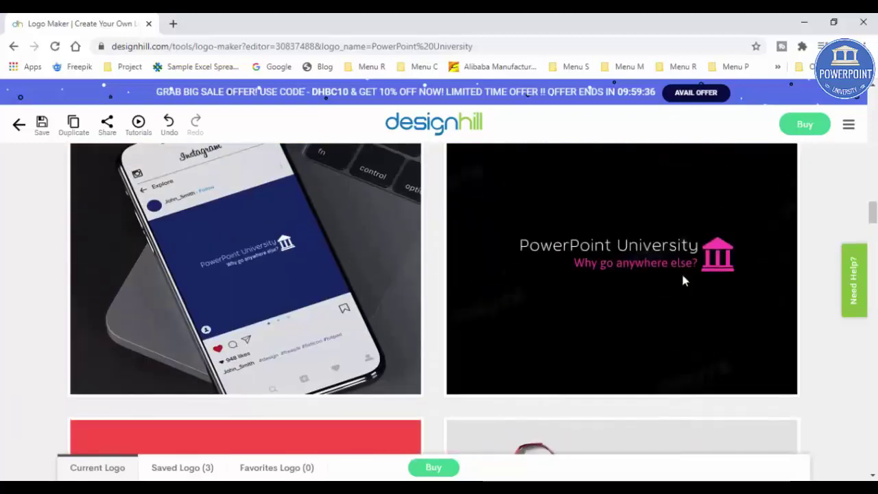
pyautogui.scroll(10, 682, 280)
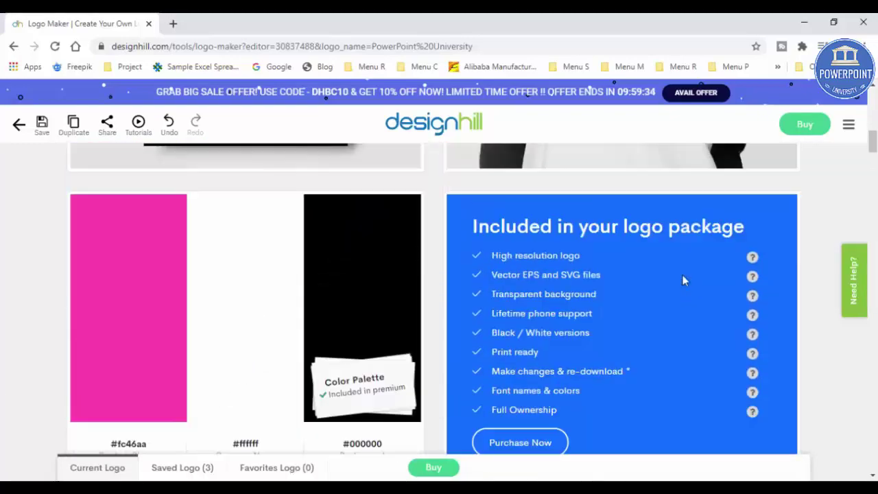
pyautogui.scroll(10, 683, 280)
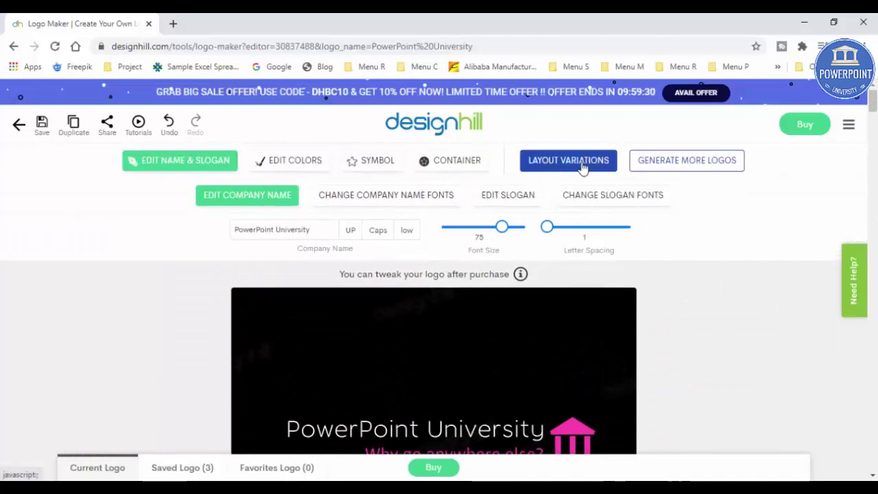
# Pick the blue swatch in the colour settings and load more light-blue logo variations
pyautogui.click(306, 165)
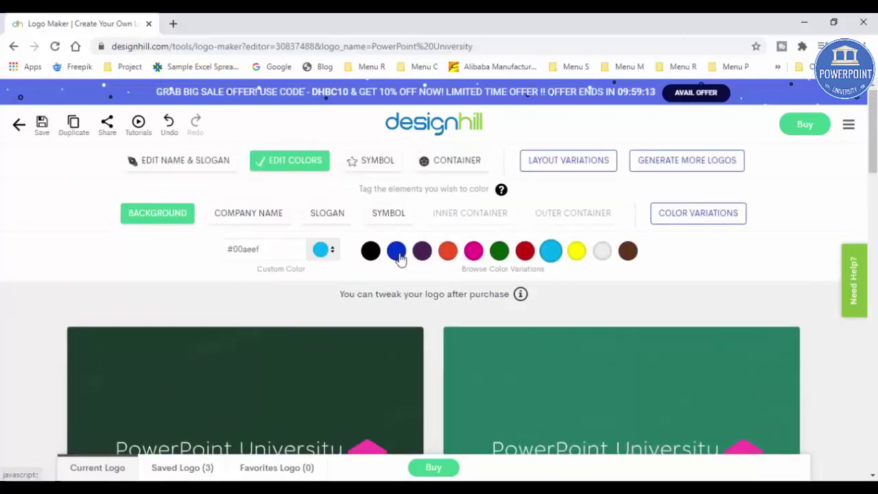
pyautogui.click(396, 250)
pyautogui.scroll(-1, 503, 289)
pyautogui.scroll(-2, 680, 329)
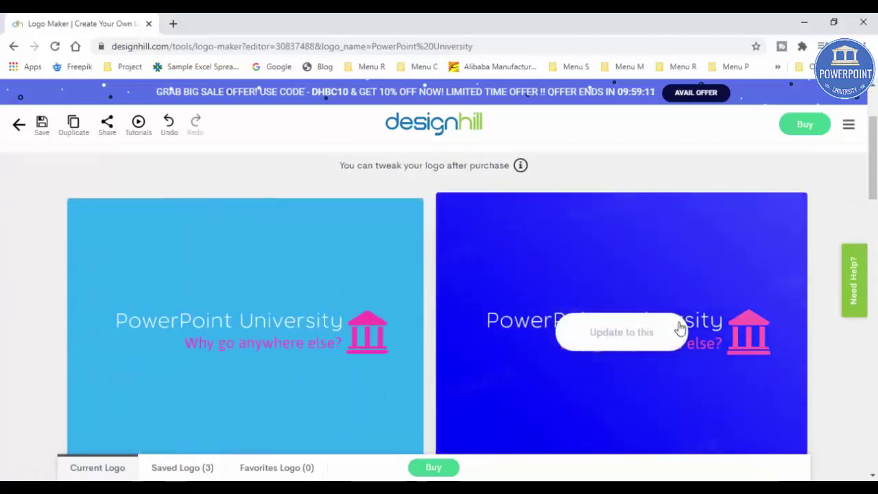
pyautogui.scroll(-5, 756, 378)
pyautogui.scroll(-5, 755, 374)
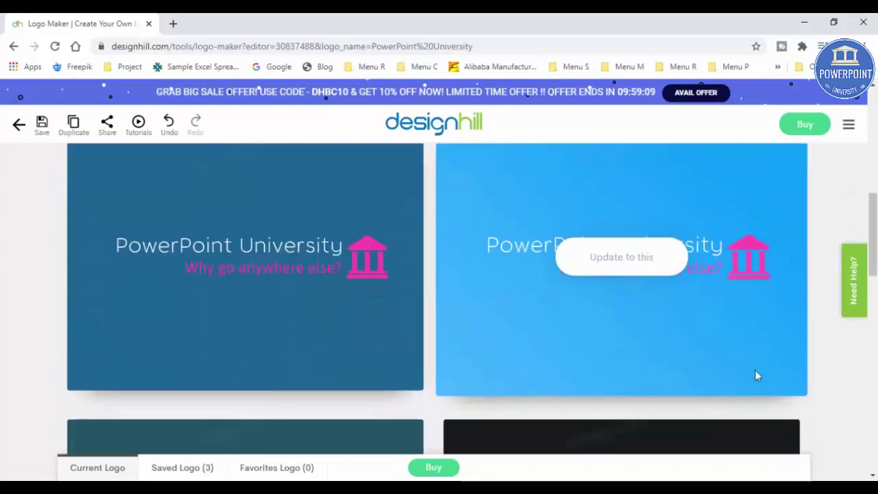
pyautogui.scroll(-5, 756, 375)
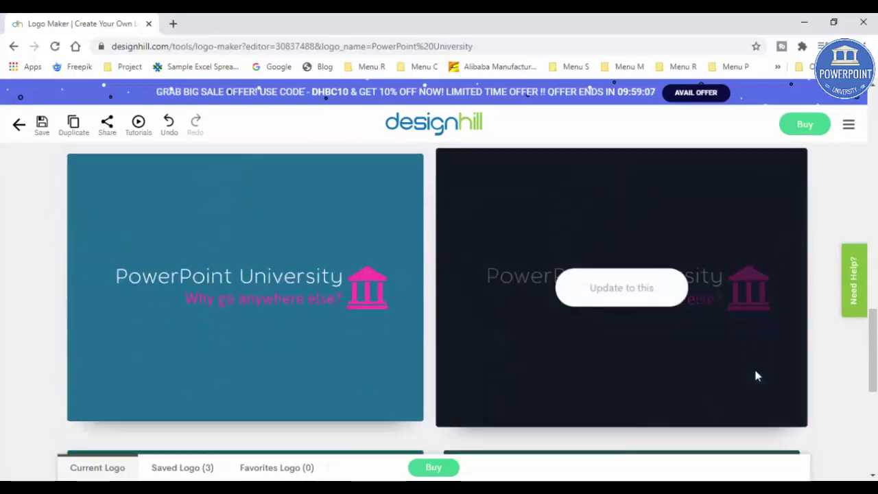
pyautogui.scroll(3, 672, 361)
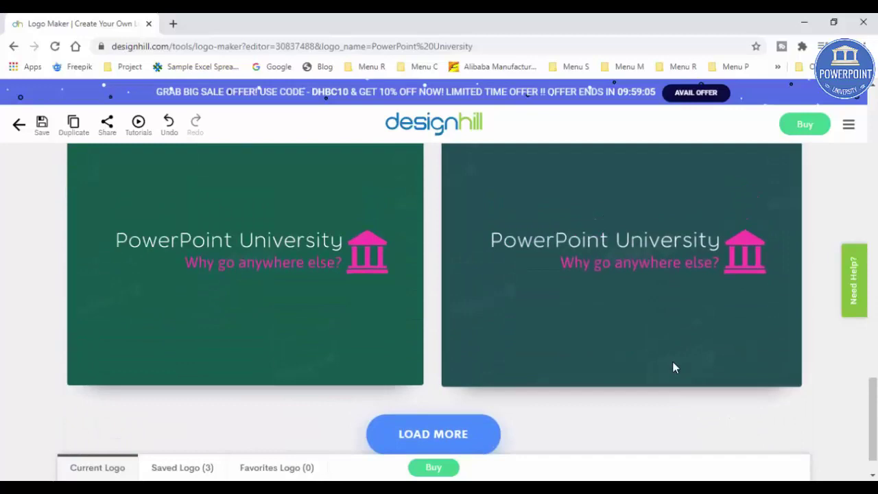
pyautogui.scroll(-3, 671, 361)
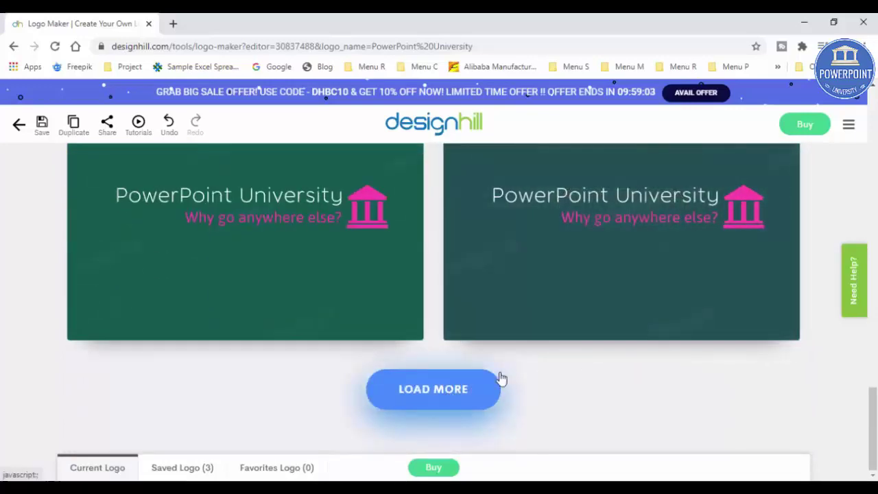
pyautogui.click(497, 379)
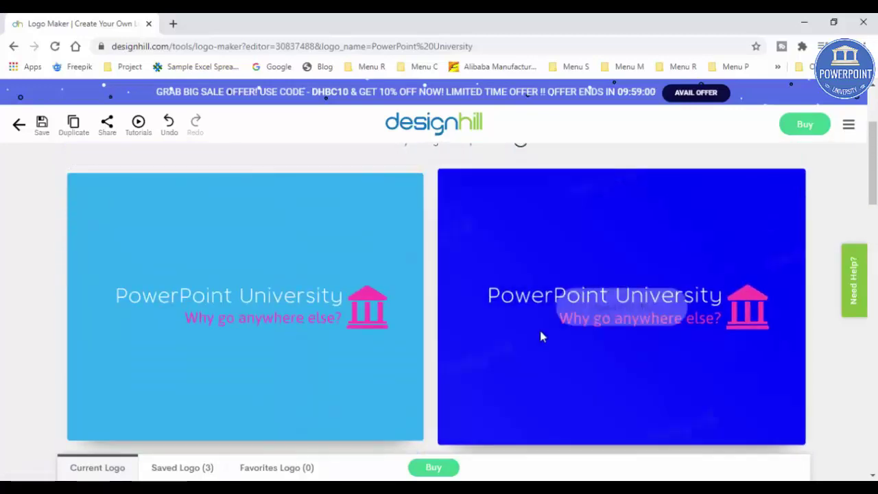
pyautogui.moveTo(333, 251)
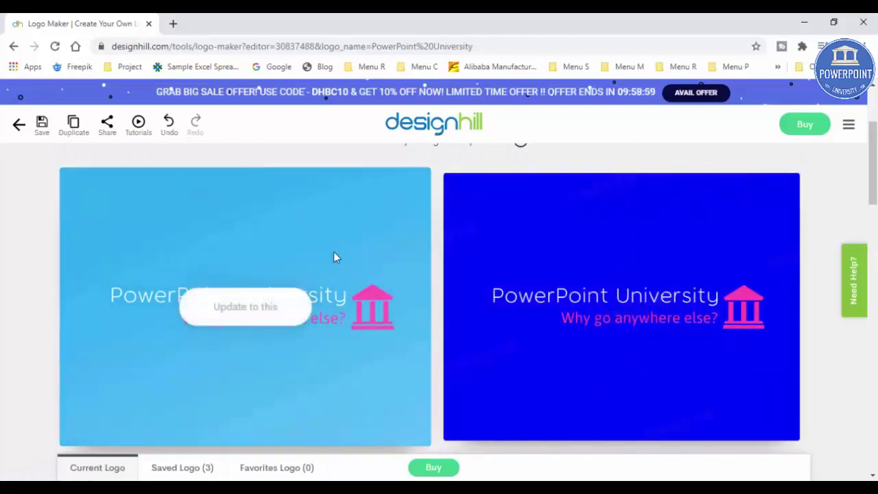
pyautogui.click(246, 308)
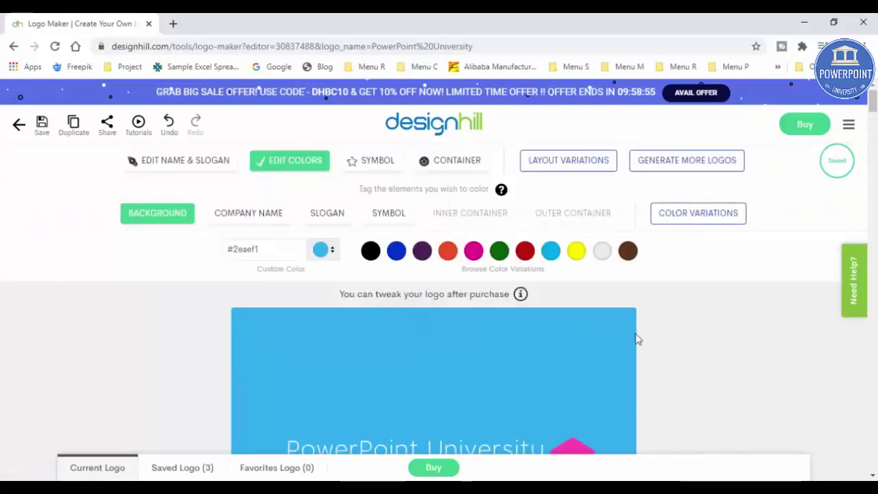
pyautogui.scroll(-1, 689, 341)
pyautogui.scroll(1, 688, 337)
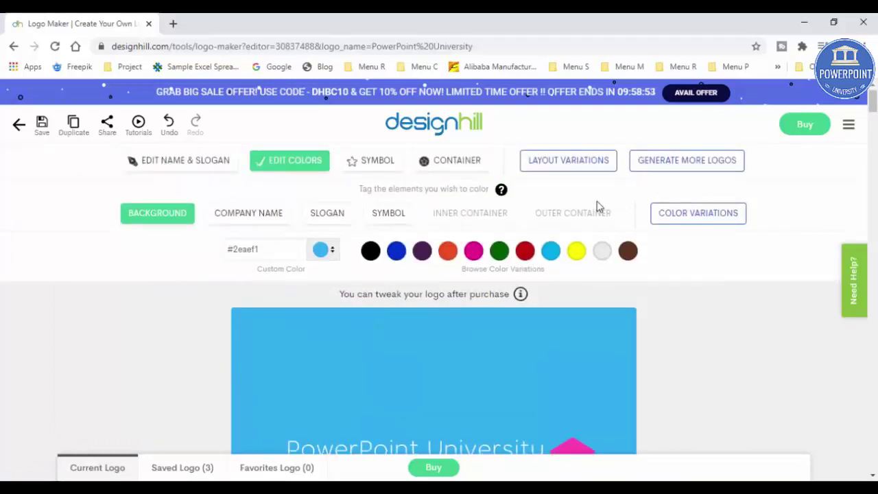
pyautogui.click(564, 165)
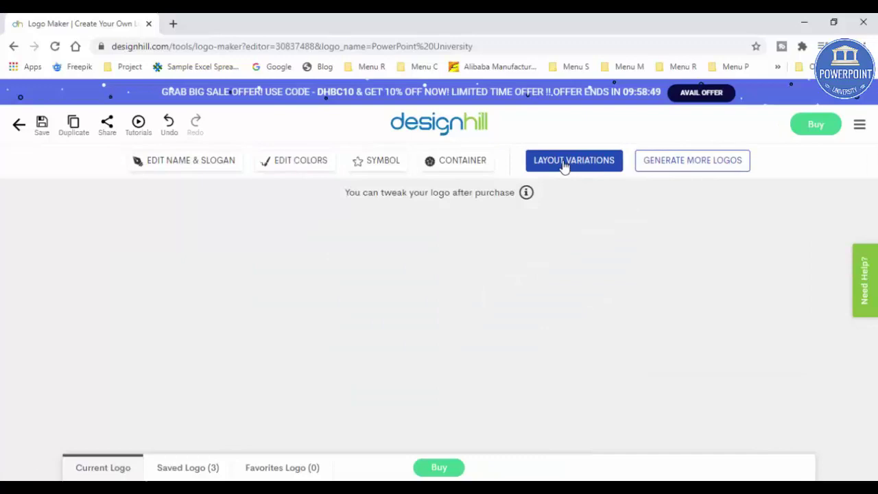
pyautogui.scroll(-3, 395, 343)
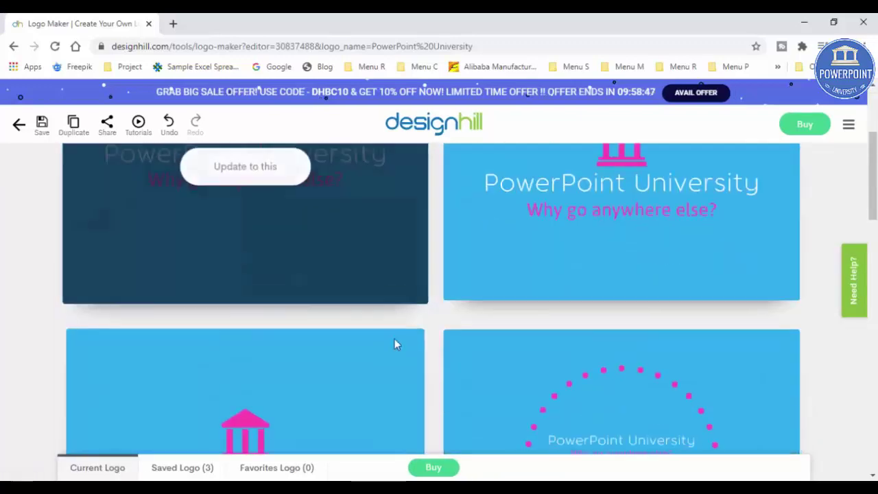
pyautogui.scroll(-8, 494, 343)
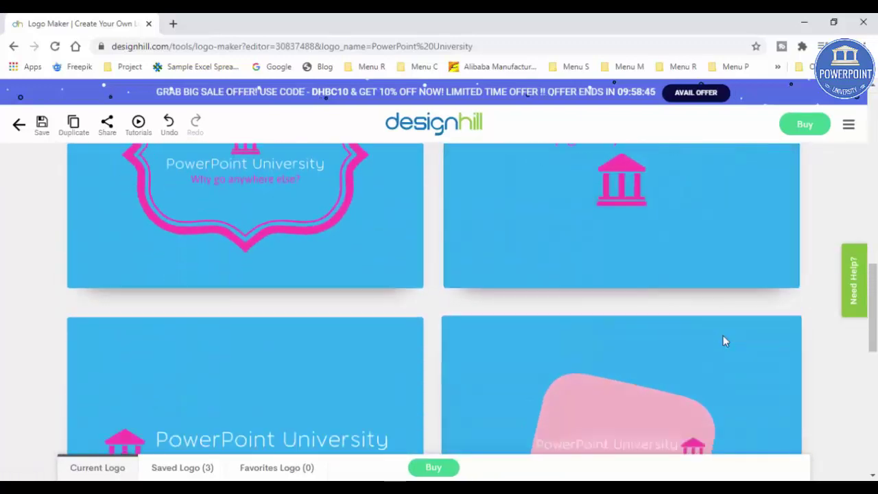
pyautogui.scroll(-5, 723, 335)
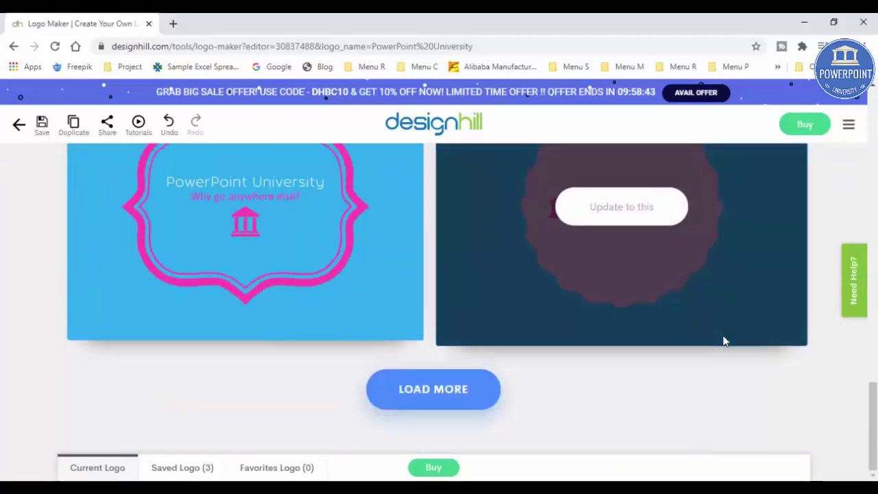
pyautogui.scroll(5, 722, 334)
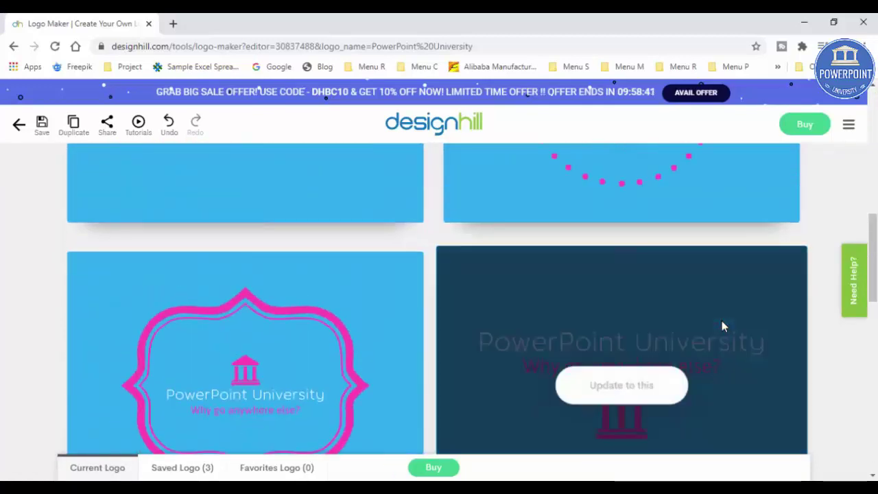
pyautogui.scroll(3, 721, 320)
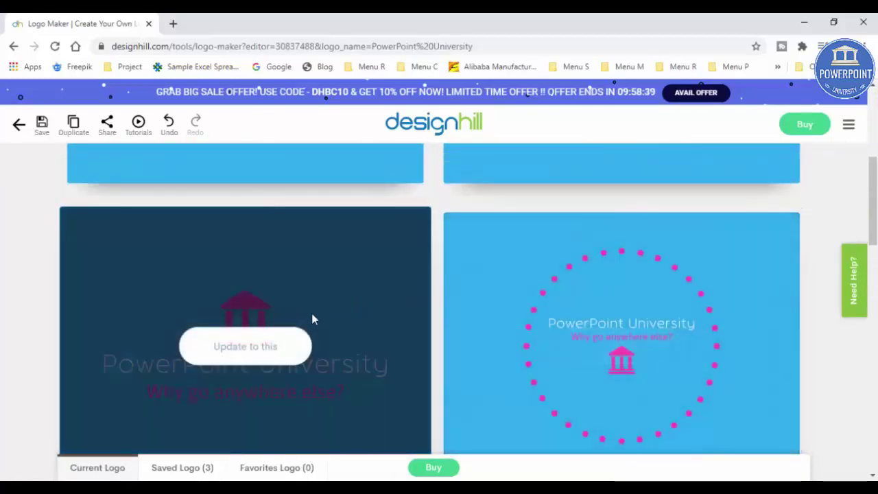
# Apply the icon-above-text variation and review the light blue logo preview and mockups
pyautogui.click(240, 346)
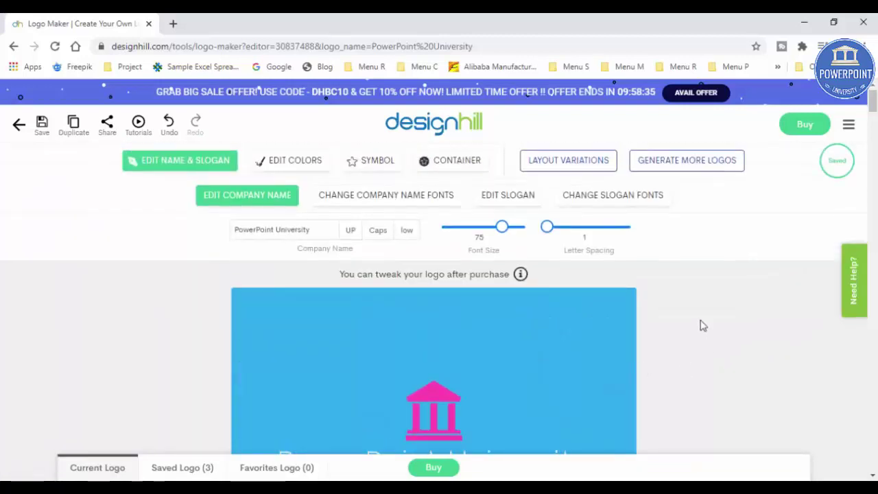
pyautogui.scroll(-5, 701, 323)
pyautogui.scroll(3, 701, 323)
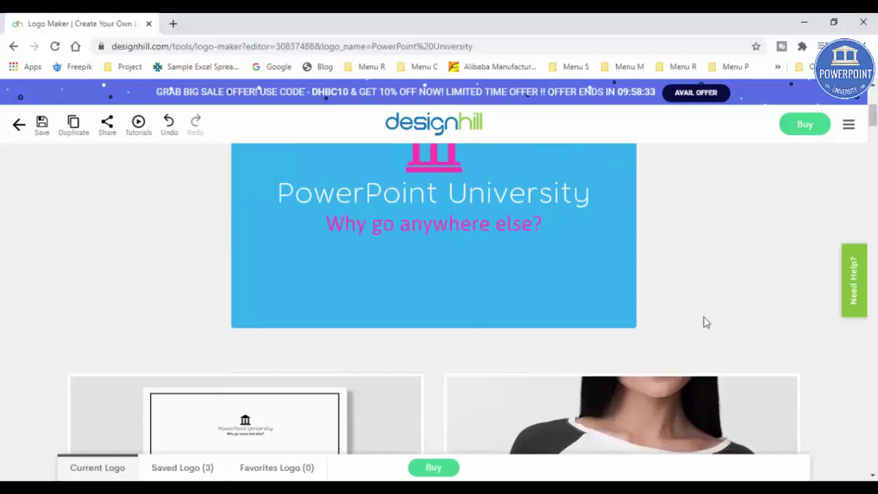
pyautogui.scroll(2, 706, 322)
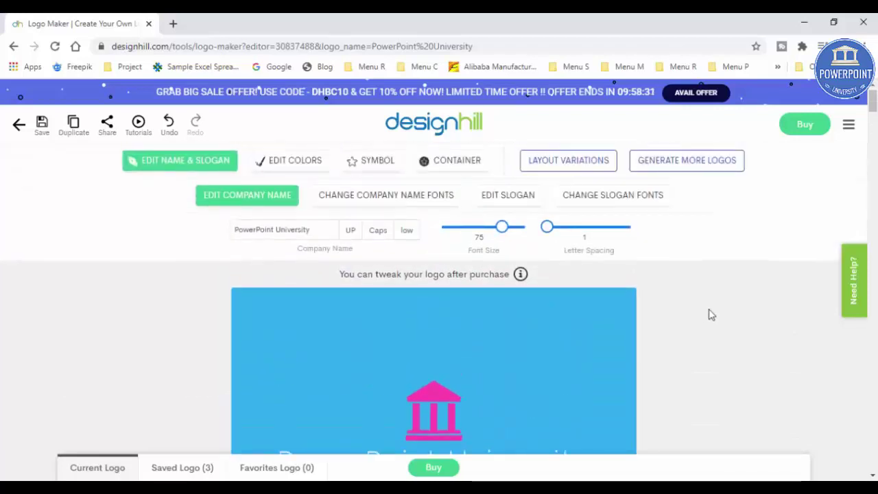
pyautogui.scroll(-4, 756, 319)
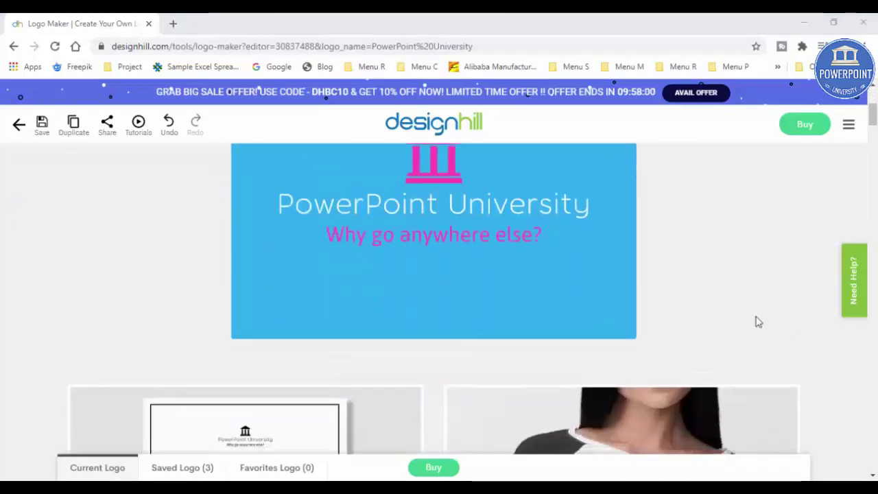
pyautogui.scroll(-6, 758, 322)
pyautogui.scroll(7, 757, 322)
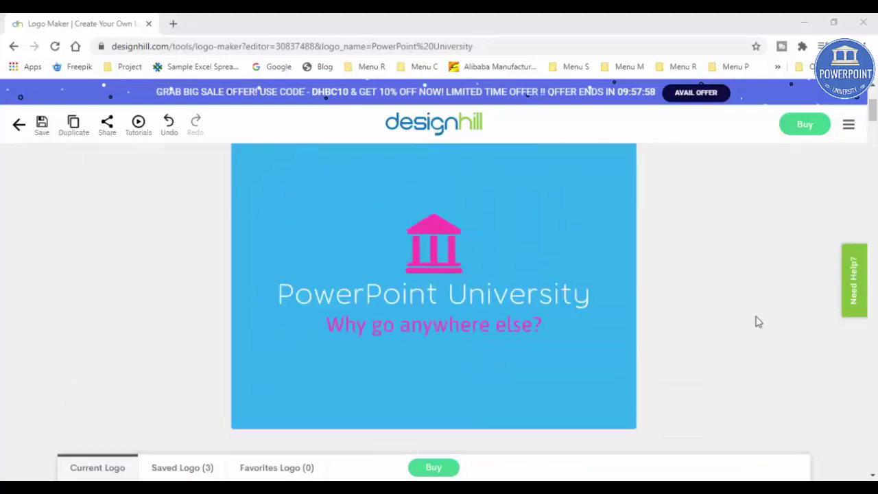
pyautogui.scroll(2, 757, 322)
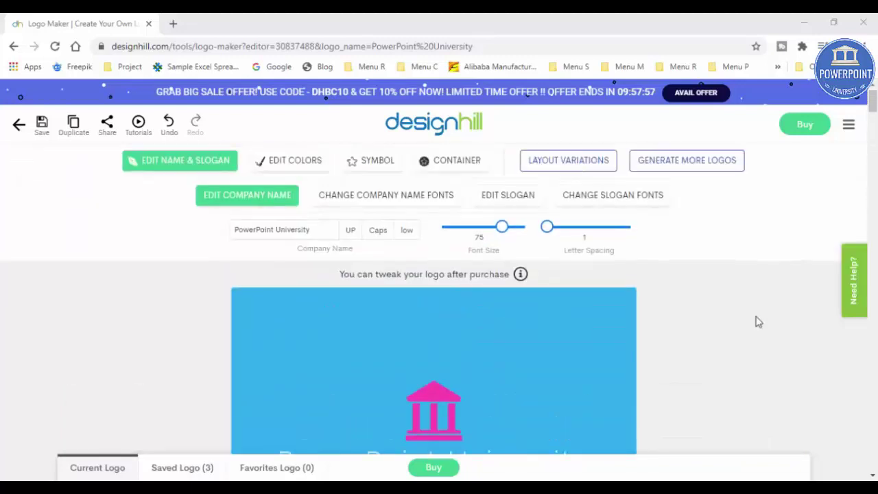
# Start buying the logo and review the package cards with the $65 Premium package selected
pyautogui.click(804, 130)
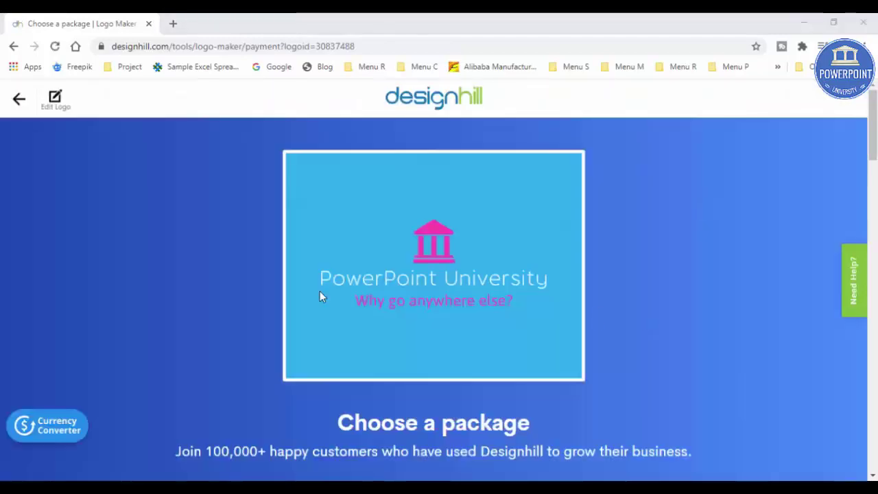
pyautogui.scroll(-4, 505, 300)
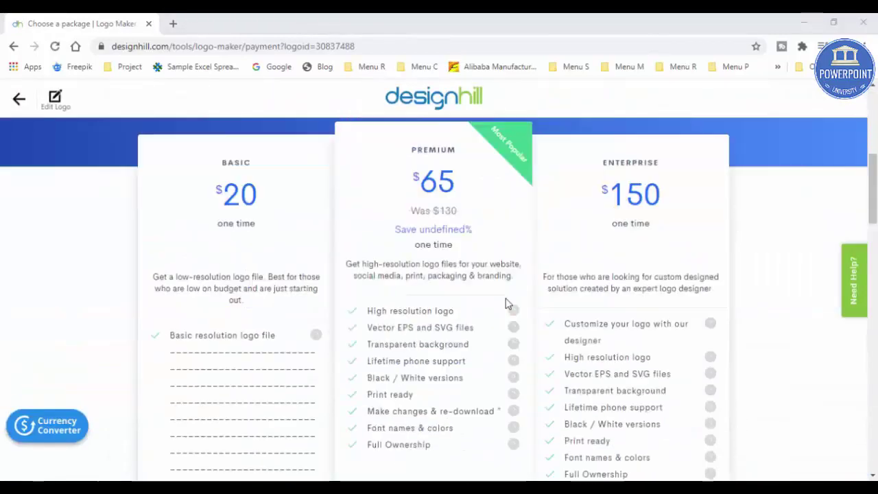
pyautogui.scroll(-1, 458, 312)
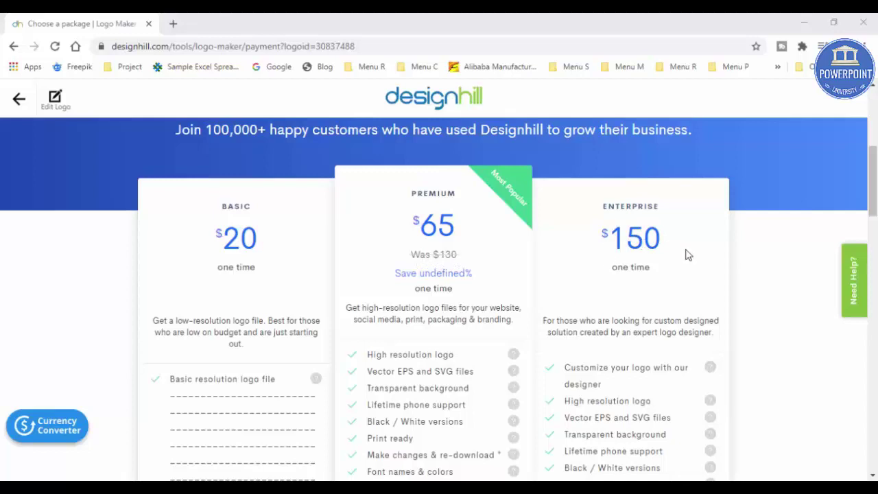
pyautogui.scroll(-2, 552, 261)
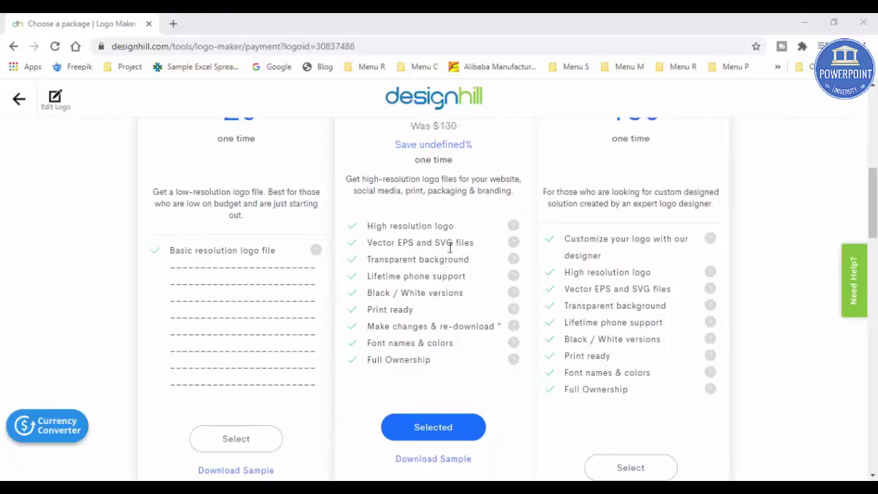
pyautogui.scroll(-3, 450, 247)
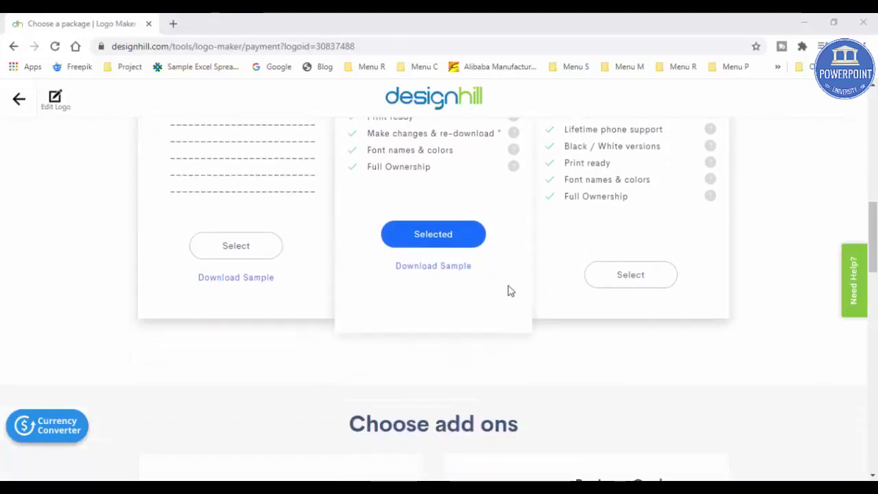
pyautogui.scroll(-2, 504, 294)
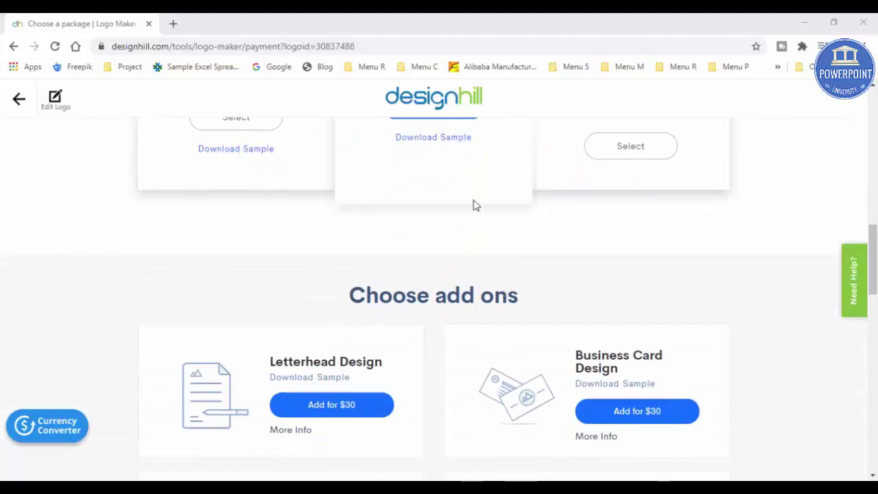
pyautogui.scroll(1, 476, 205)
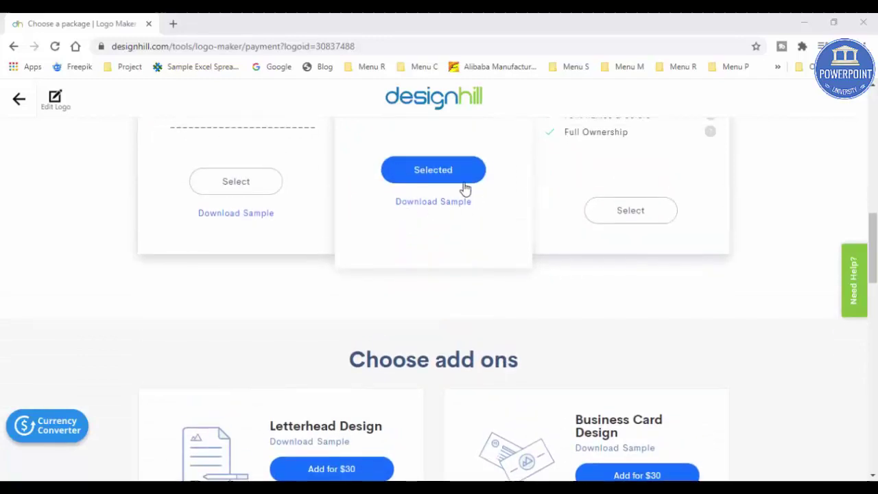
pyautogui.scroll(2, 466, 219)
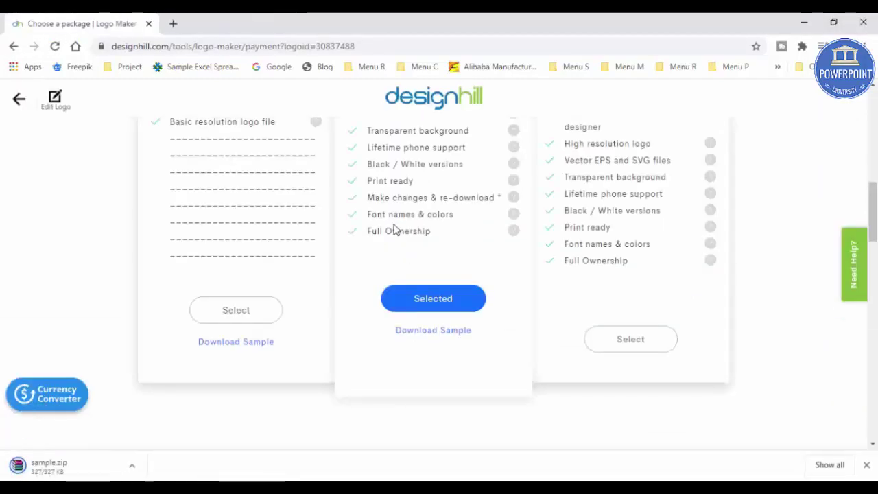
# In sample.zip's download folder, view the eps logo files, then select the png and svg folders
pyautogui.click(69, 472)
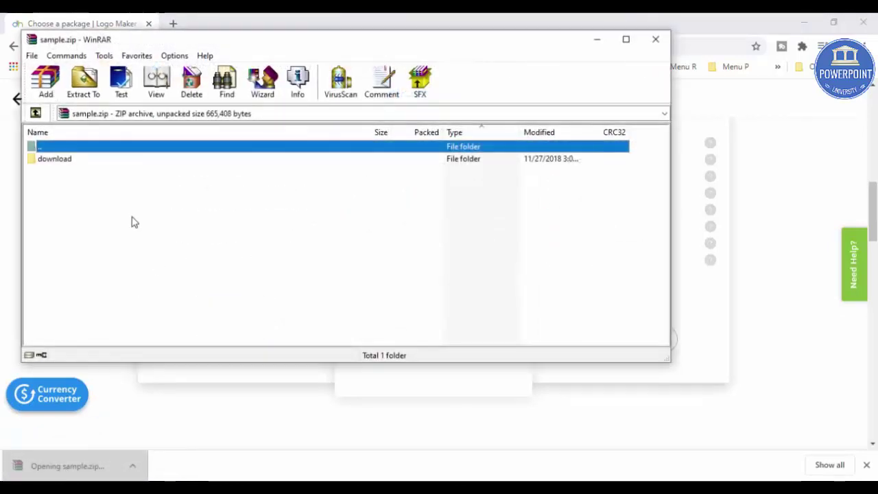
pyautogui.doubleClick(41, 163)
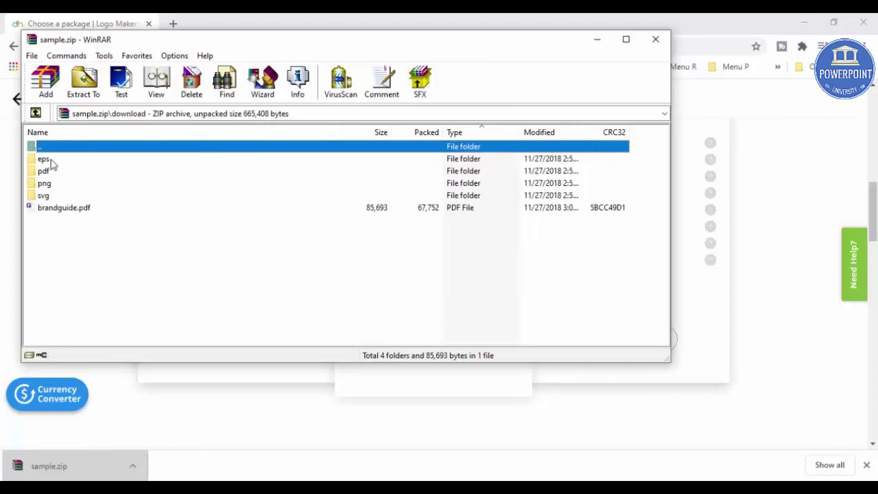
pyautogui.doubleClick(49, 160)
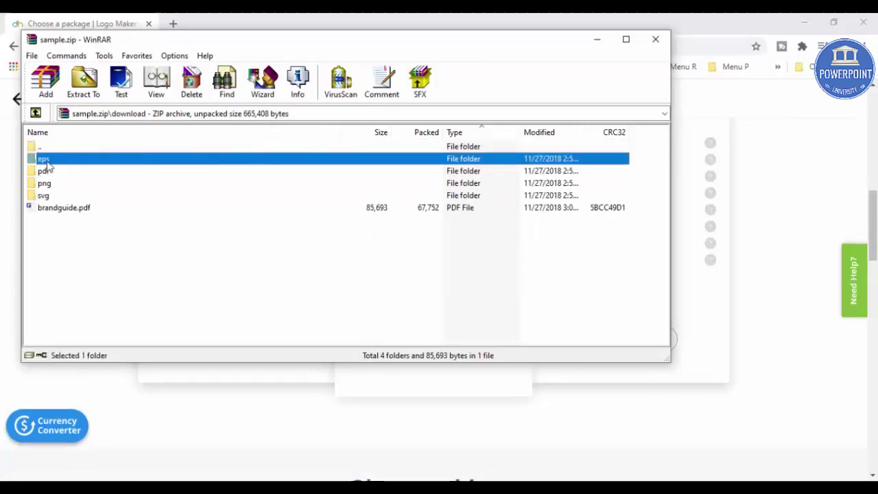
pyautogui.click(36, 113)
pyautogui.click(59, 185)
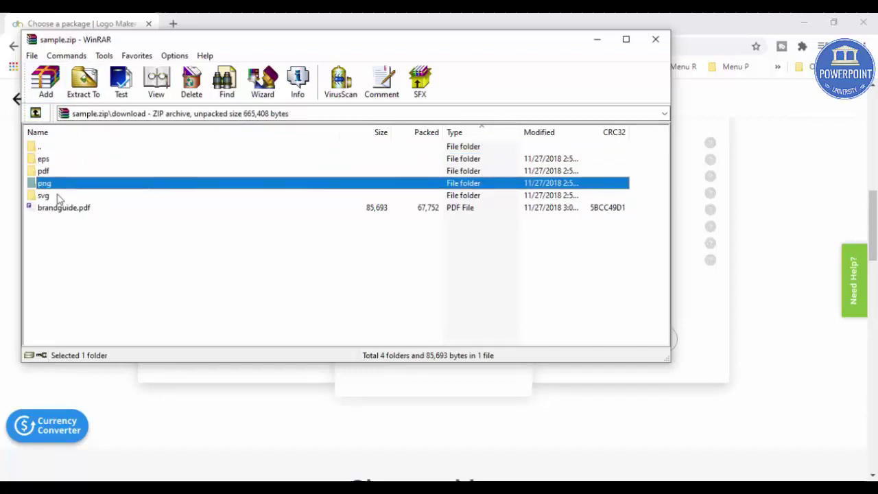
pyautogui.click(58, 197)
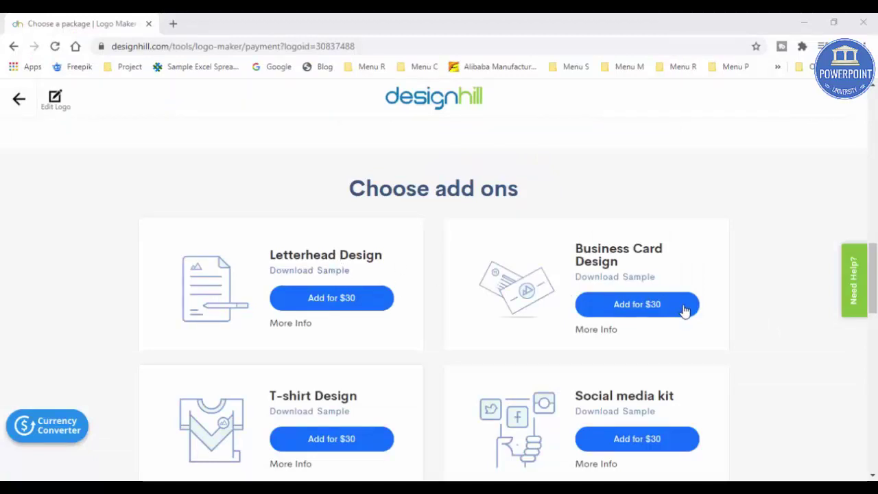
pyautogui.scroll(-2, 683, 310)
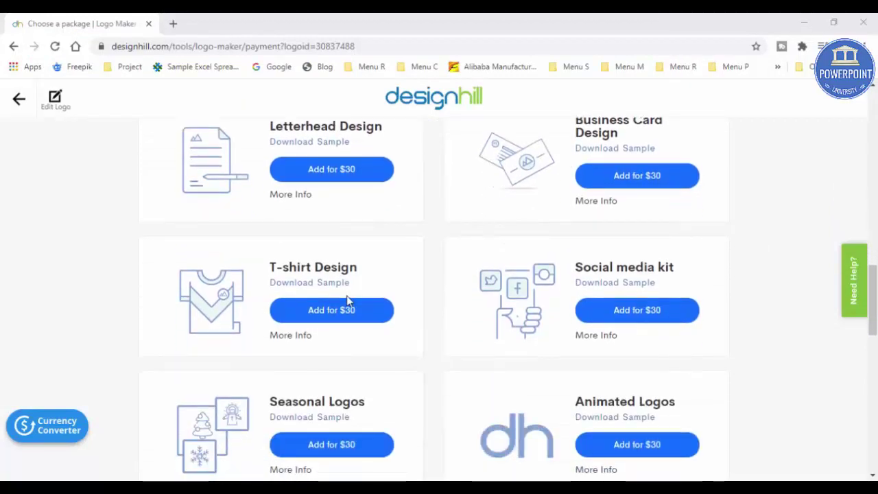
pyautogui.scroll(-2, 329, 299)
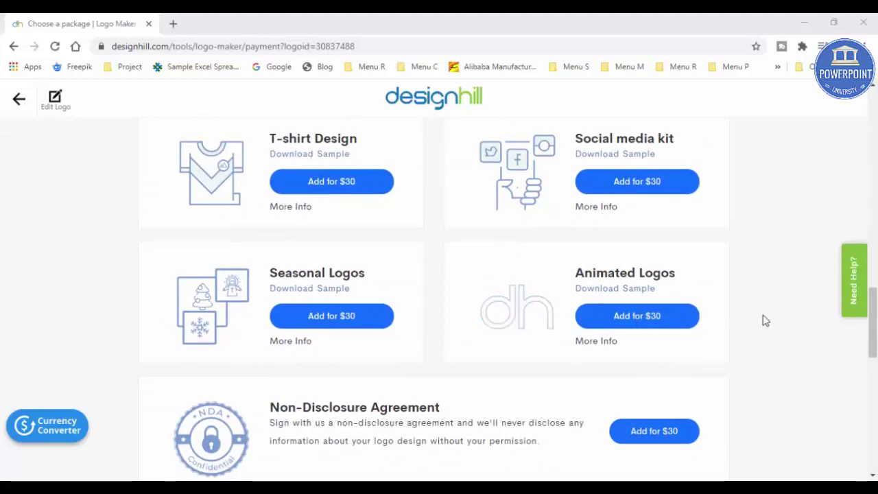
pyautogui.scroll(-2, 765, 321)
pyautogui.scroll(-4, 766, 323)
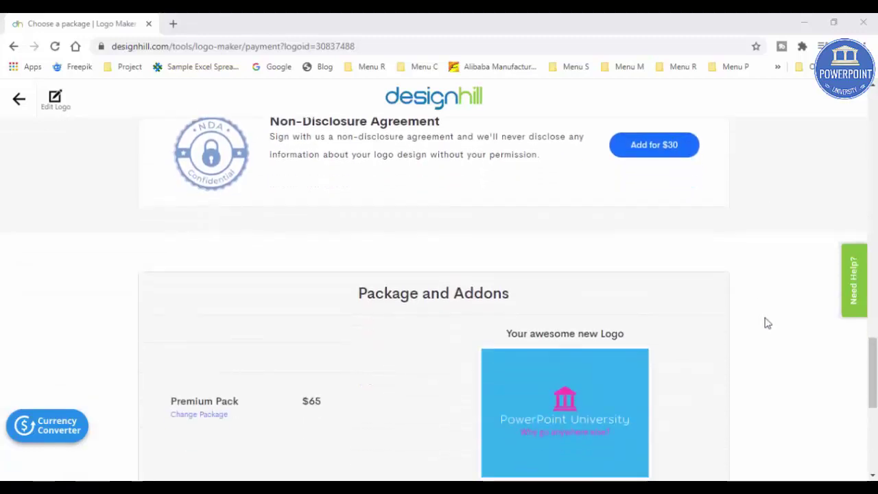
pyautogui.scroll(-2, 767, 323)
pyautogui.scroll(-1, 767, 323)
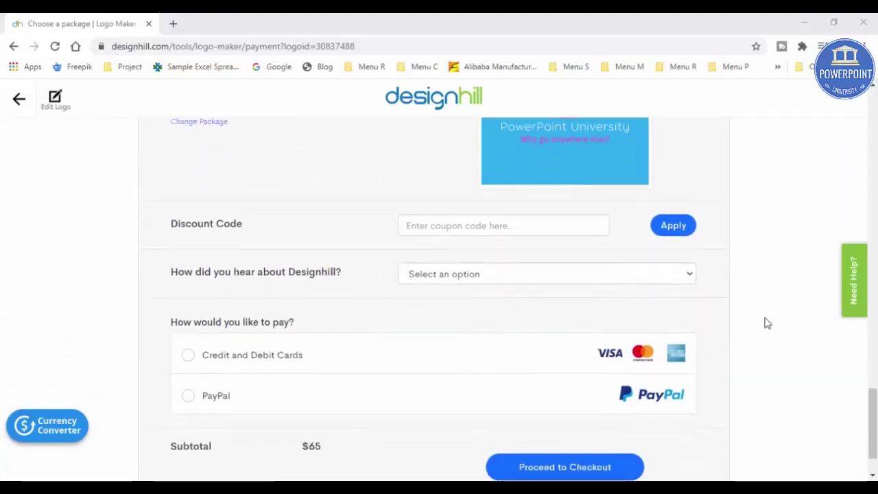